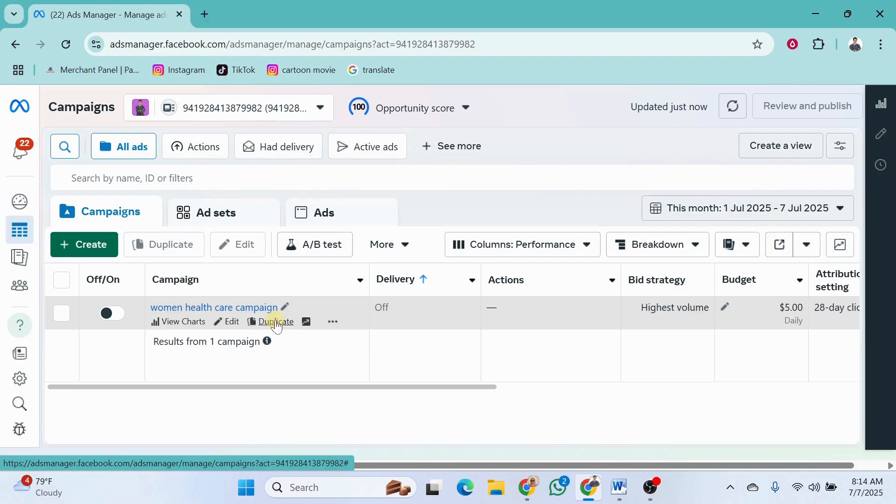
Open the women health care campaign for editing and look at the actions available for it
click(230, 322)
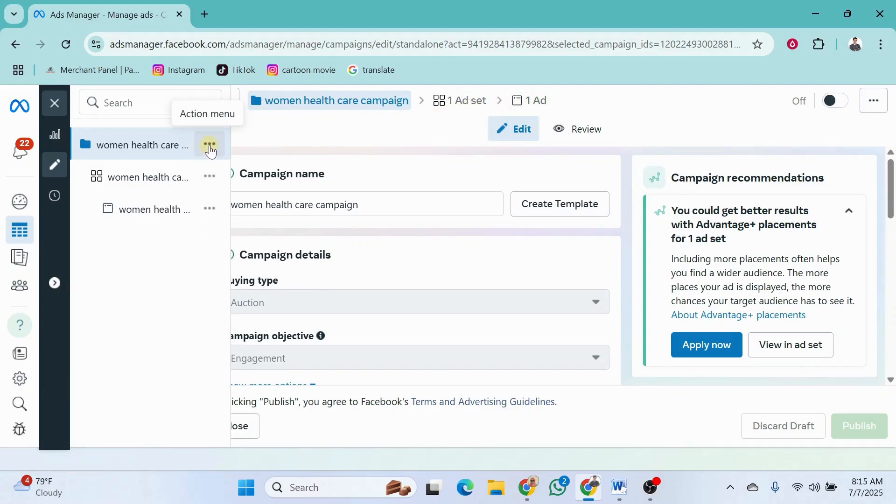
click(210, 146)
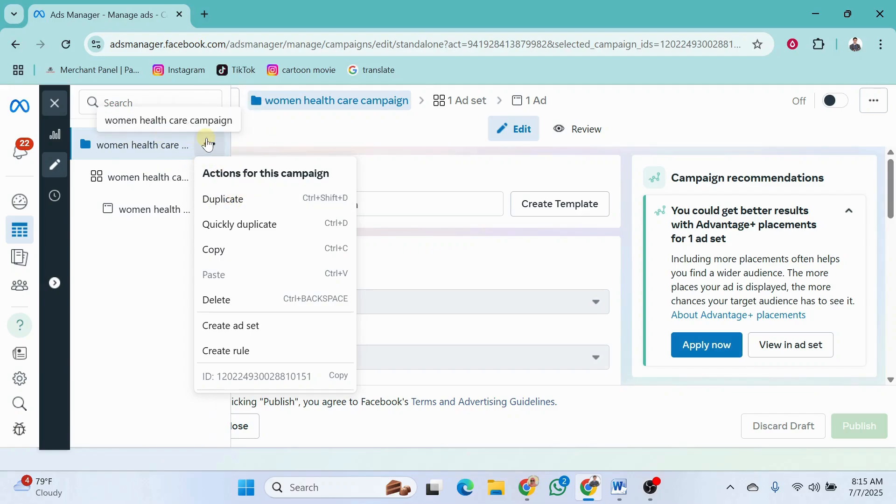
click(280, 139)
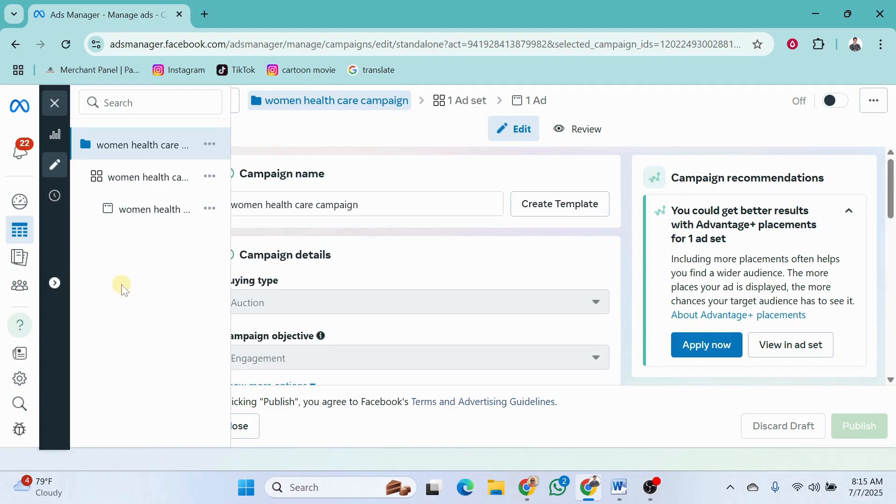
Open the women health care ad set and expand its Facebook Page setting to check whether the page can be changed
click(157, 180)
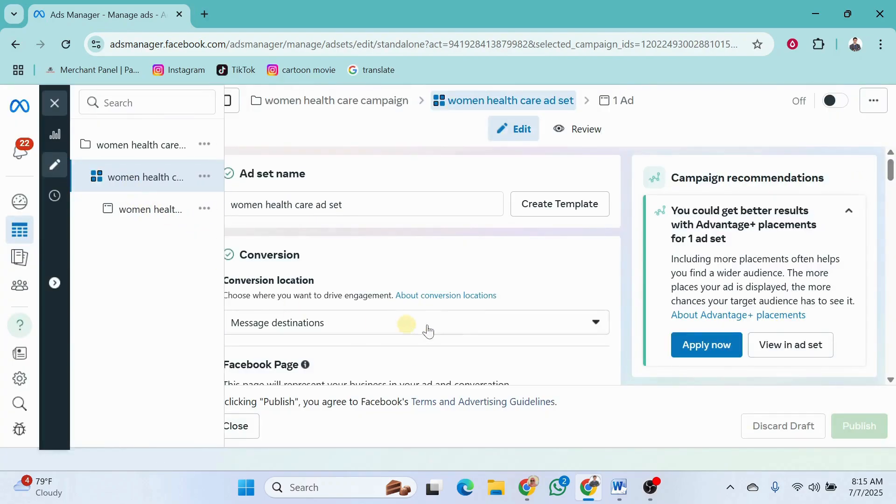
scroll(551, 313, down, 3)
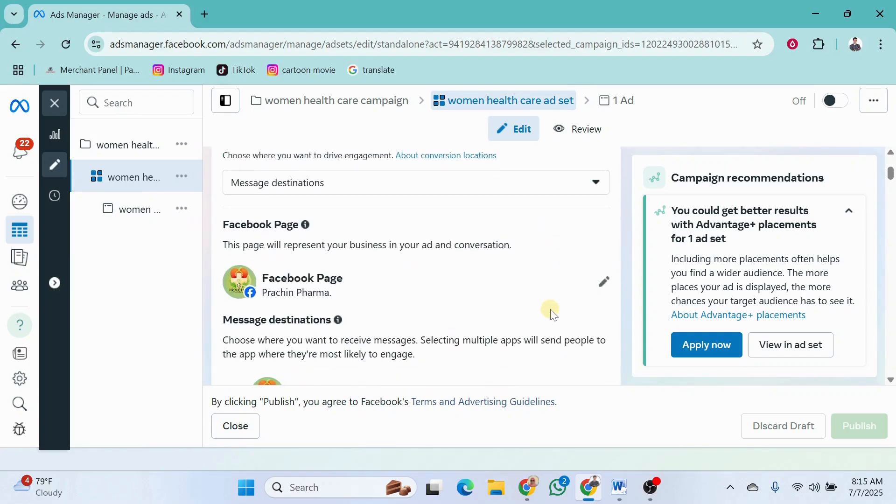
click(603, 281)
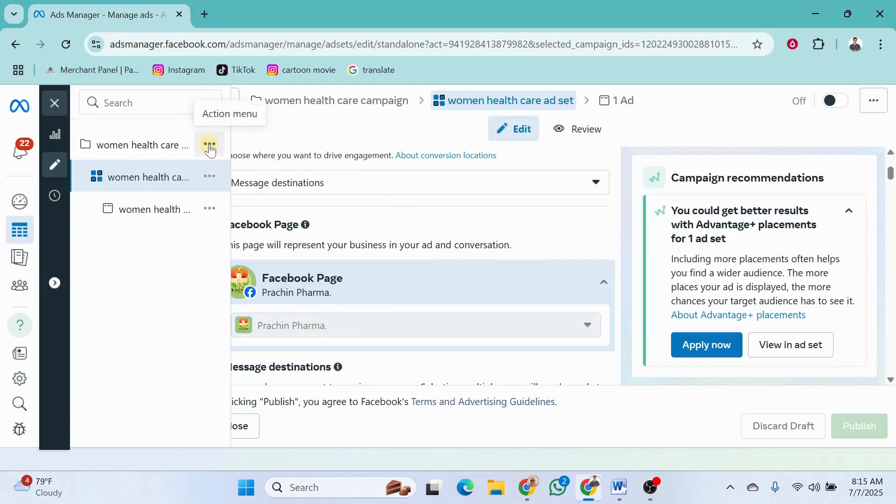
Go back to the campaign's actions and read the reason for duplicating a campaign in the Word notes, then return to Ads Manager
click(211, 146)
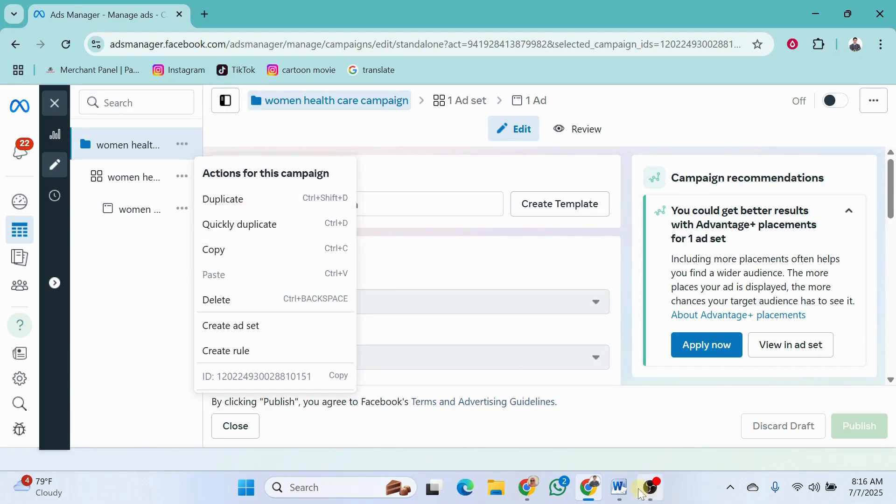
click(619, 488)
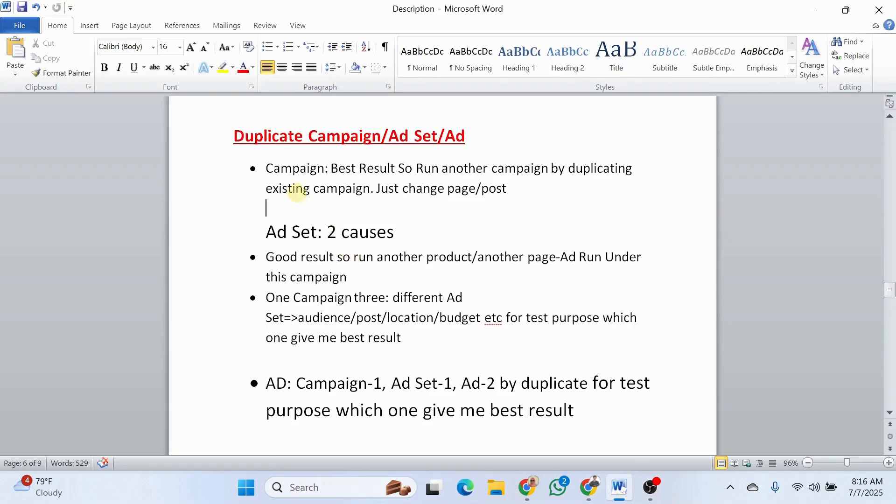
click(267, 169)
click(356, 189)
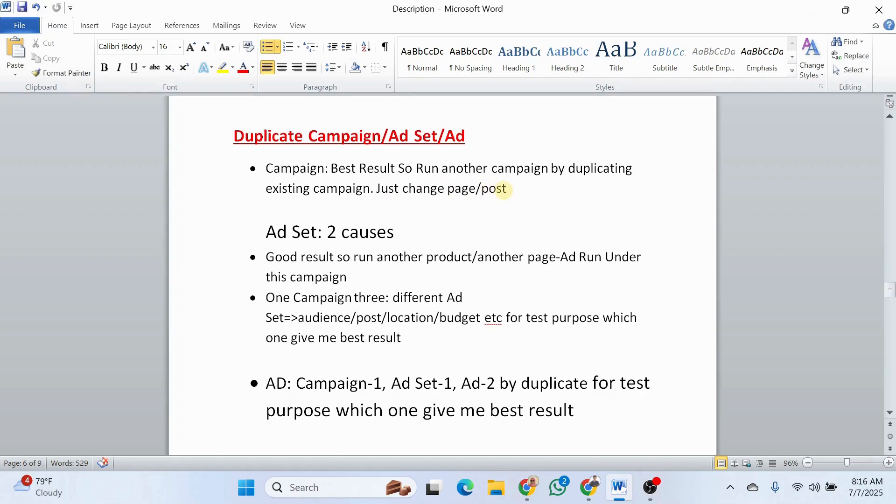
click(814, 9)
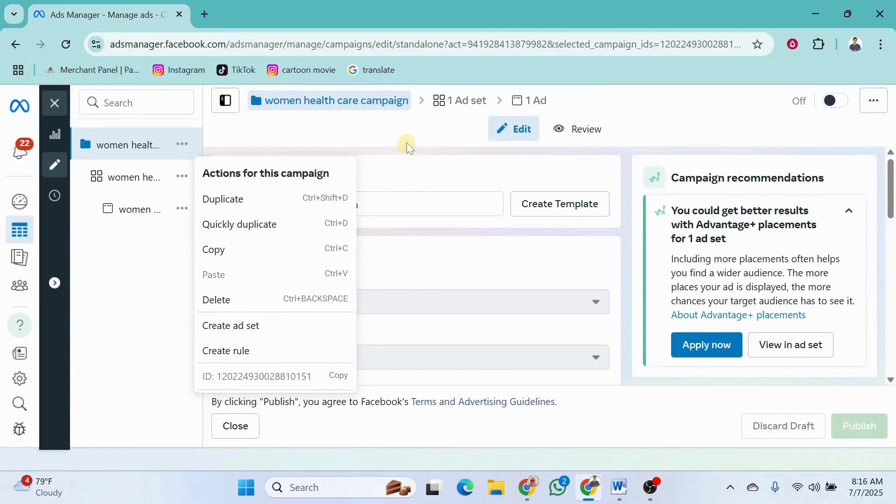
click(407, 142)
Switch to the Word notes to reread the "Just change page/post" point and return to Ads Manager
mouse_move(130, 175)
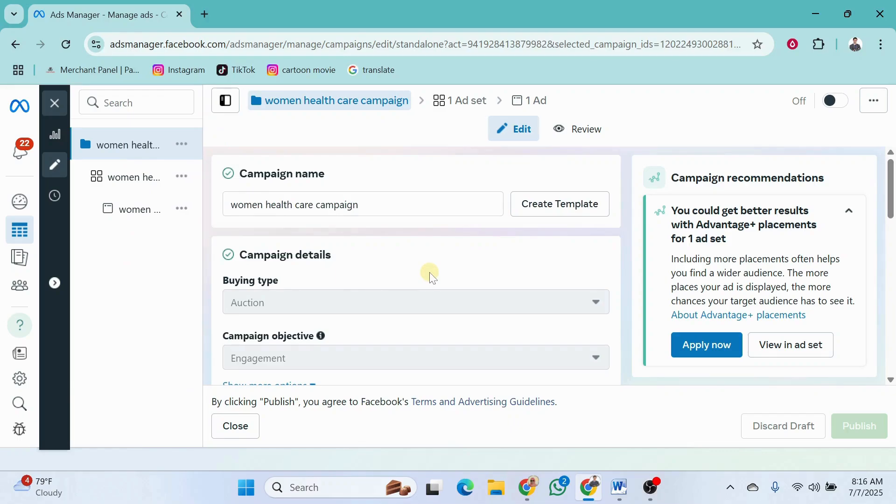
mouse_move(161, 266)
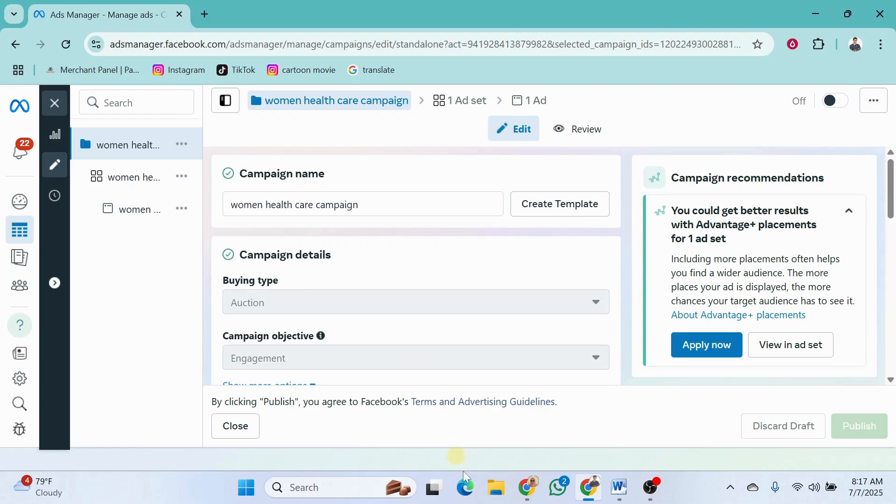
mouse_move(590, 497)
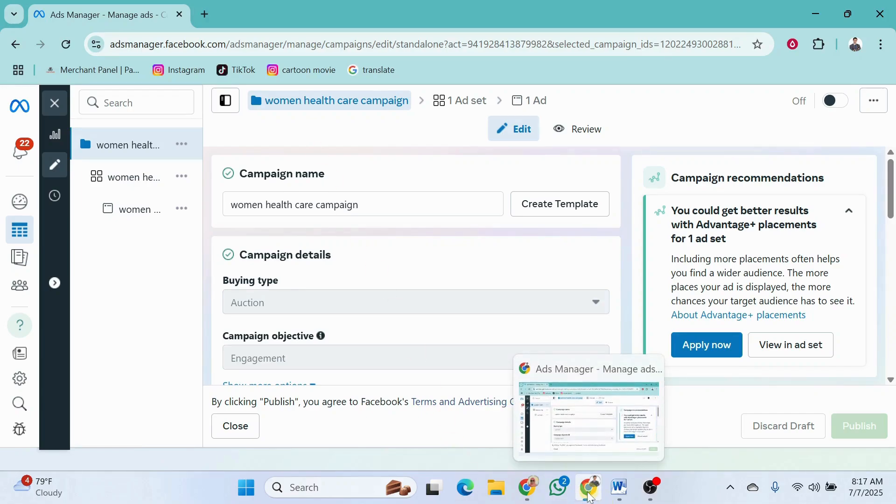
click(618, 488)
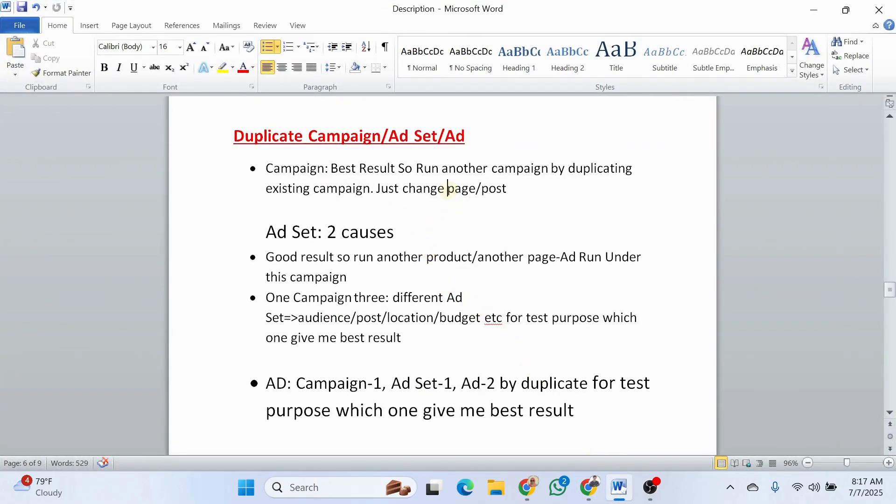
mouse_move(447, 188)
mouse_down()
mouse_move(513, 185)
mouse_move(456, 190)
mouse_up()
click(461, 190)
click(620, 497)
Open the women health care ad set and inspect its Facebook Page selection
mouse_move(114, 167)
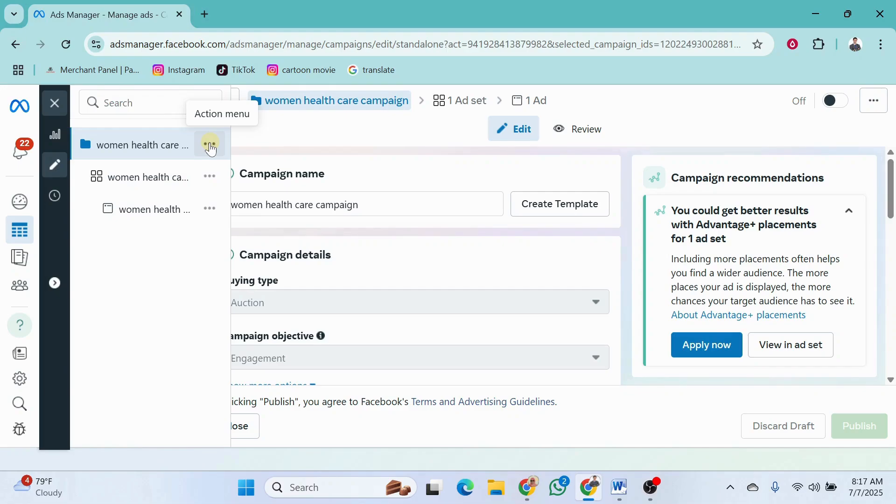
click(147, 179)
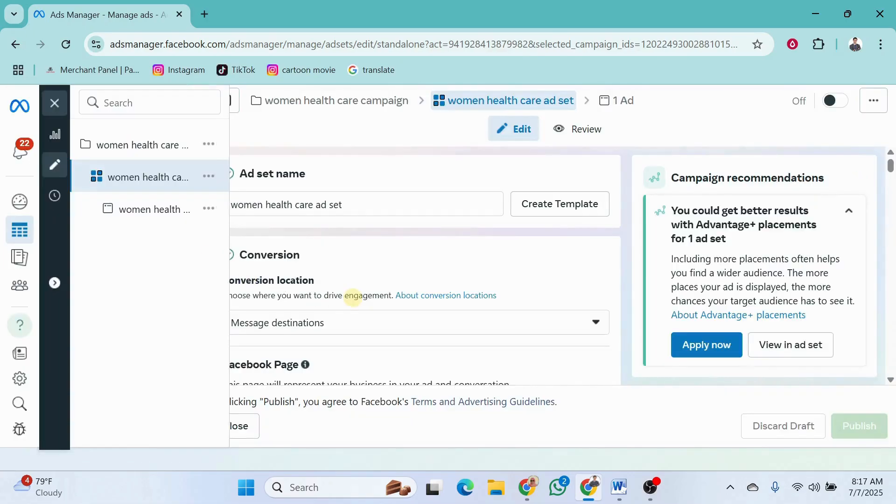
scroll(402, 326, down, 5)
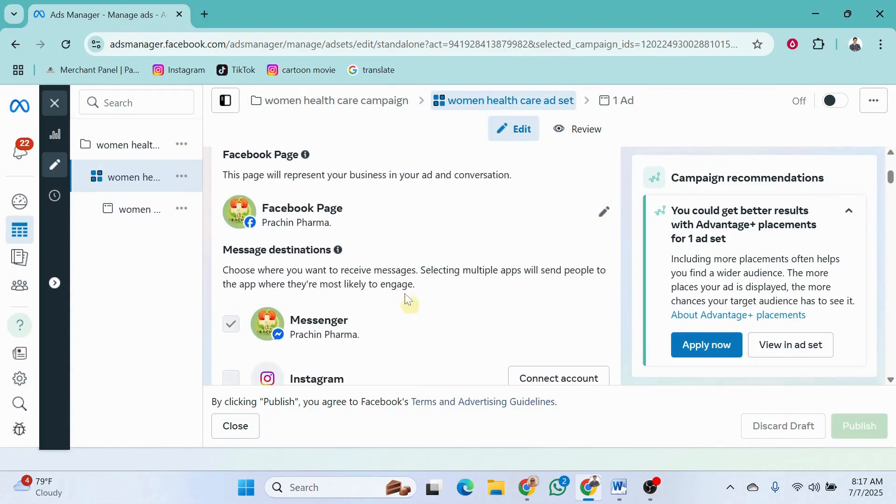
click(330, 226)
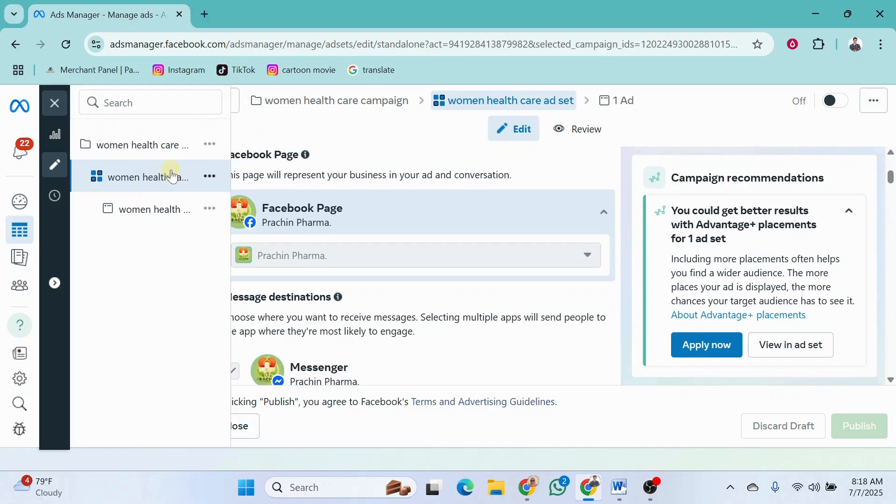
Duplicate the women health care campaign with the Advantage+ placements recommendation applied
click(210, 146)
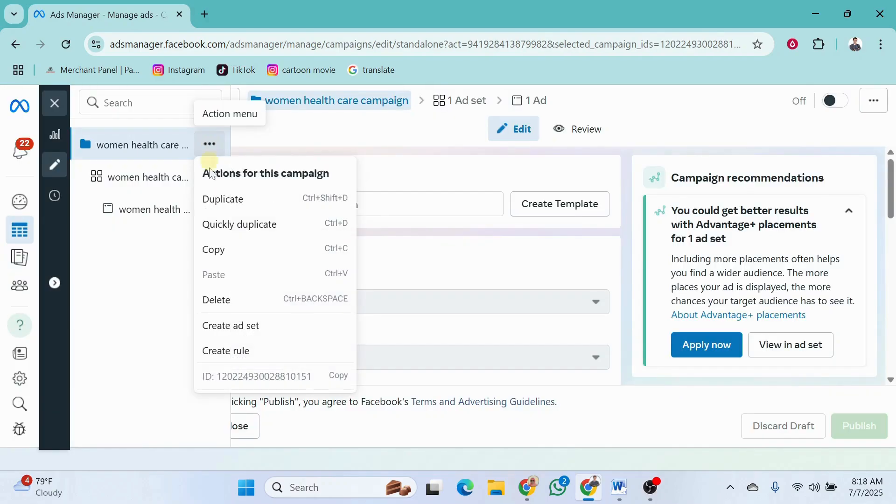
click(214, 201)
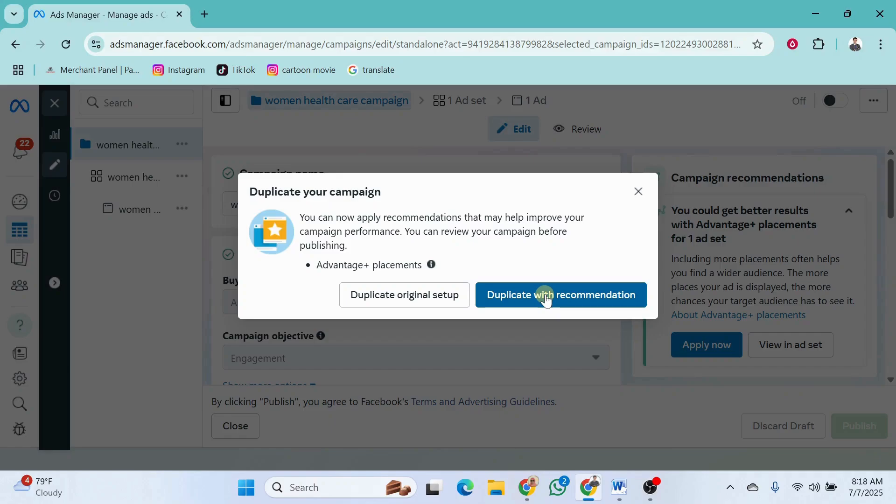
click(547, 300)
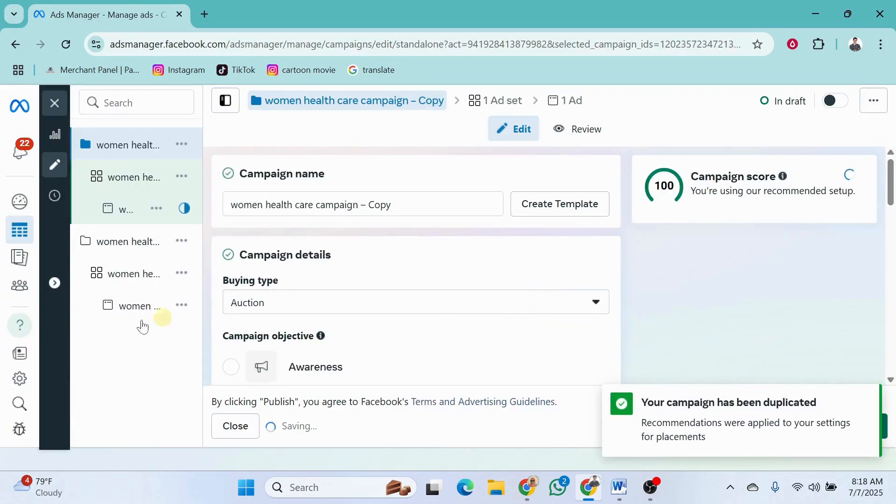
Inspect the Facebook Page setting of the original campaign's ad set and the original campaign's name field
mouse_move(136, 318)
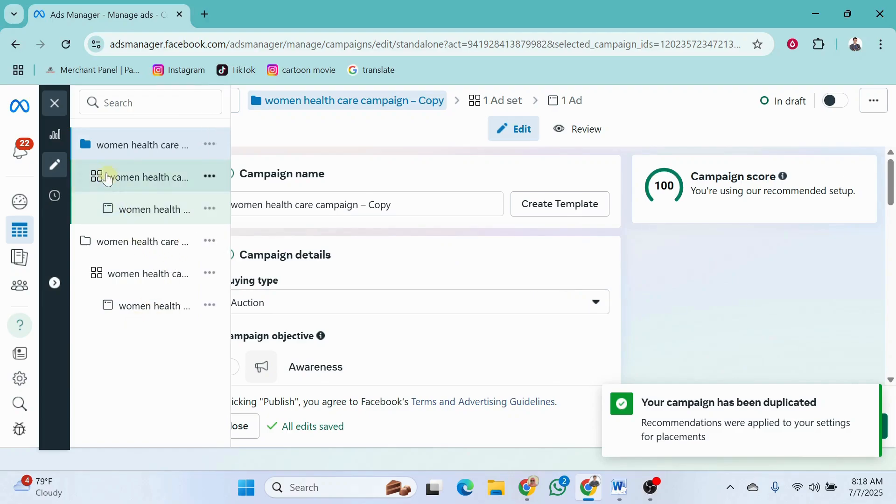
click(143, 274)
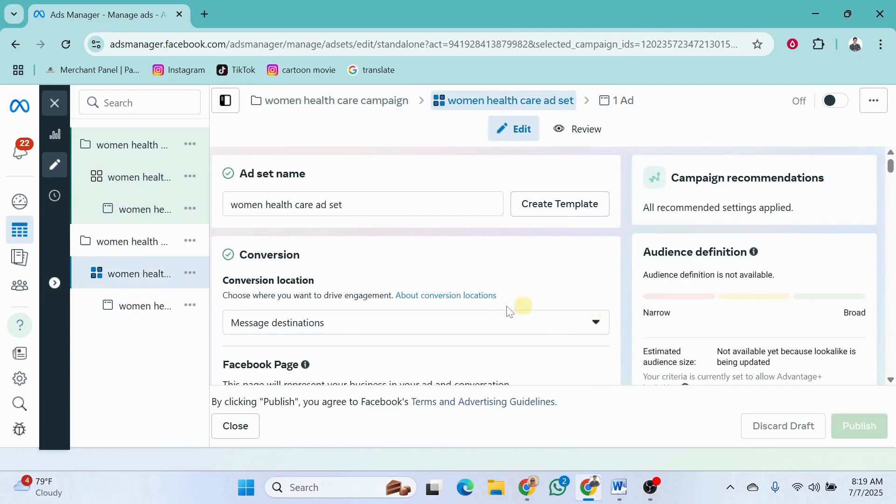
scroll(424, 315, down, 3)
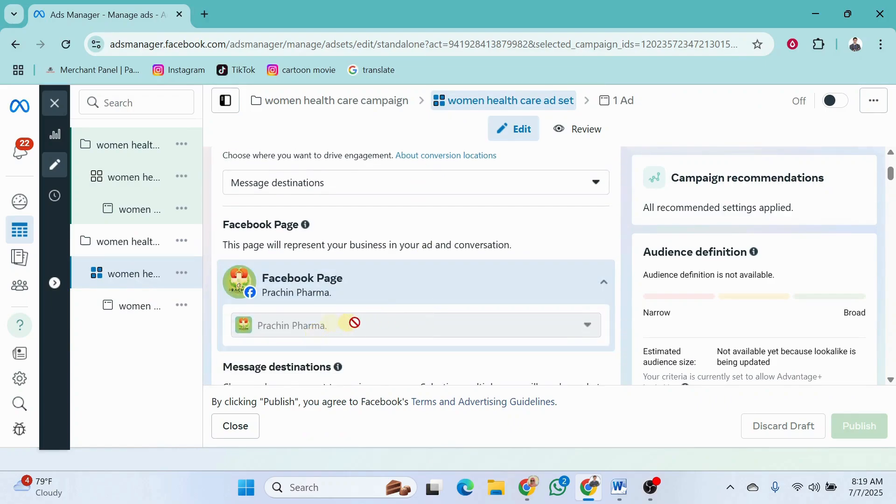
scroll(369, 322, up, 3)
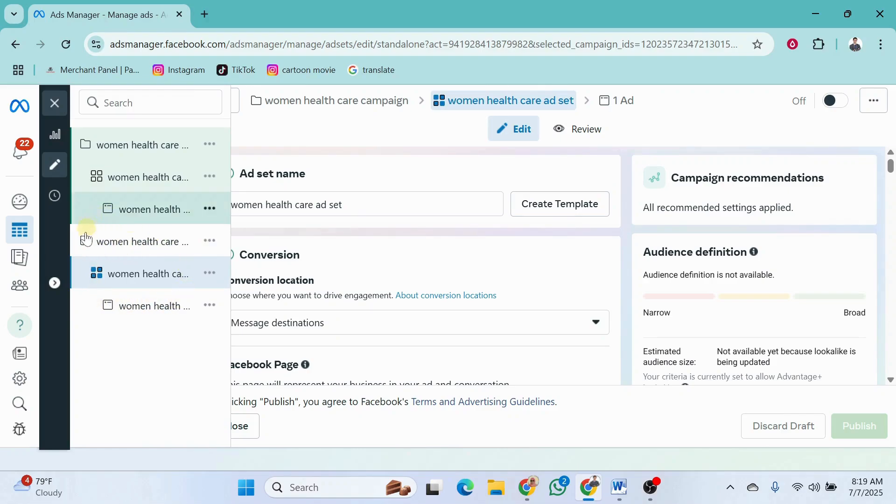
click(124, 242)
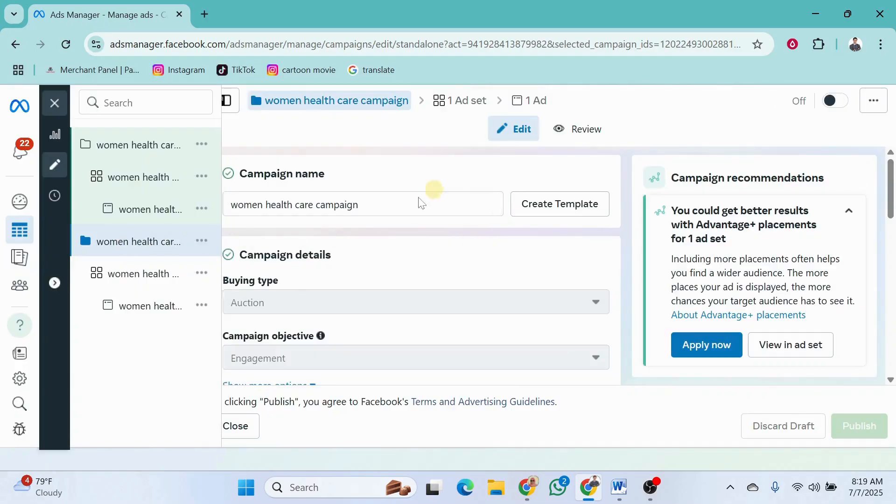
click(387, 206)
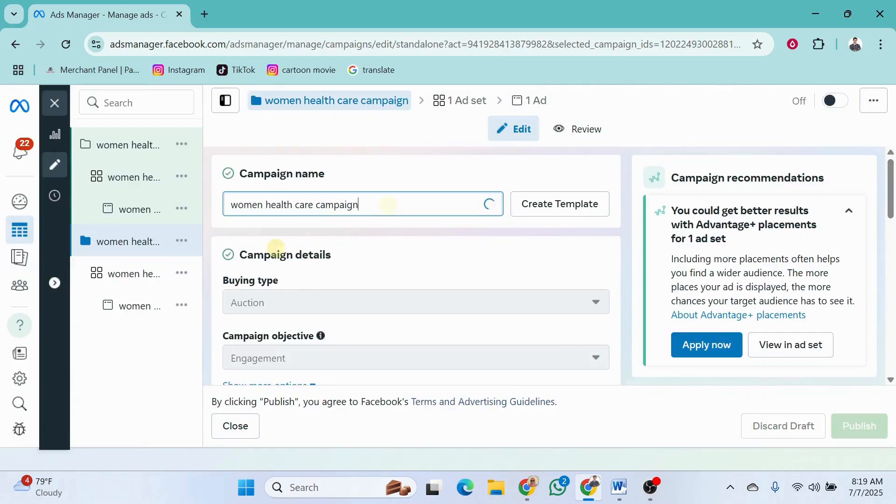
Open the copied women health care campaign and review its objective and campaign budget settings
click(115, 147)
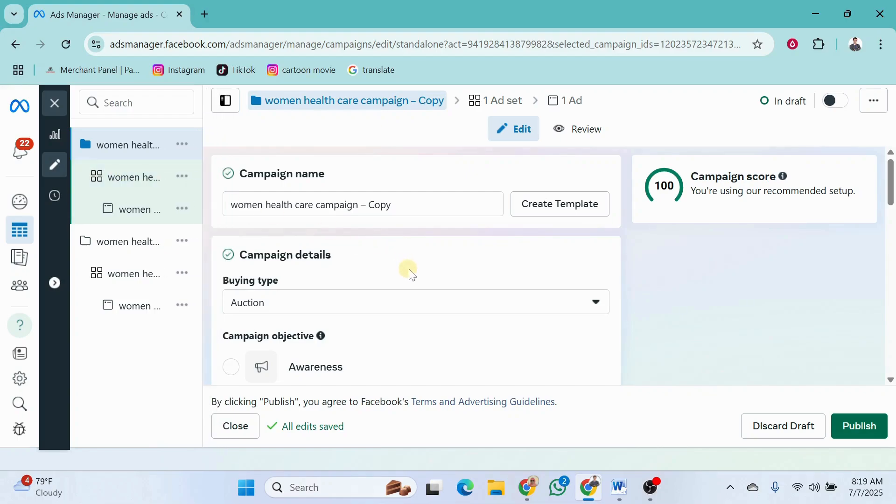
scroll(408, 268, down, 5)
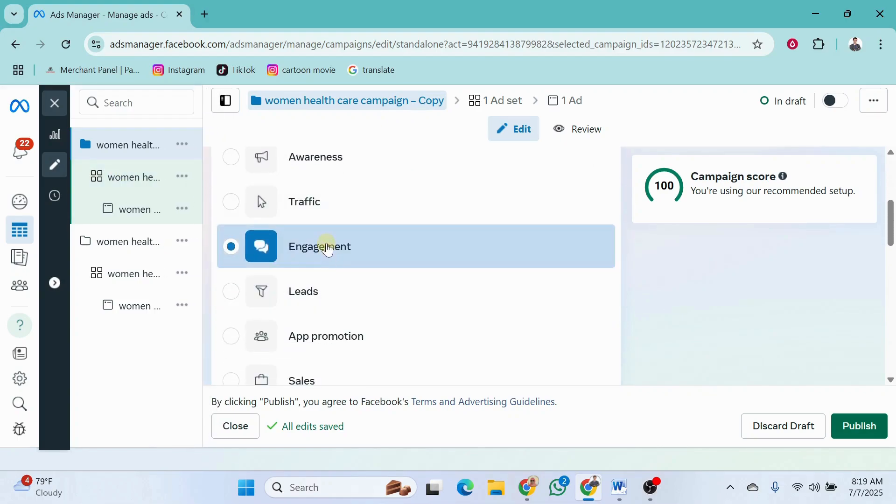
scroll(313, 314, down, 3)
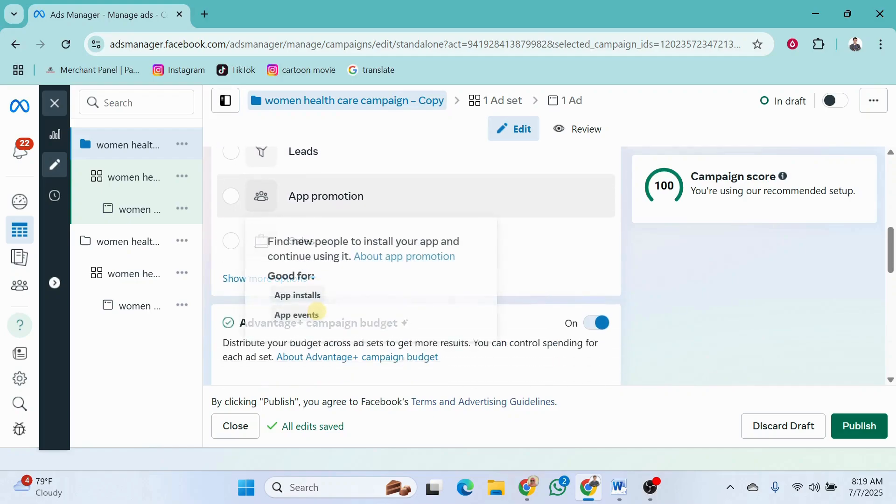
scroll(326, 224, up, 5)
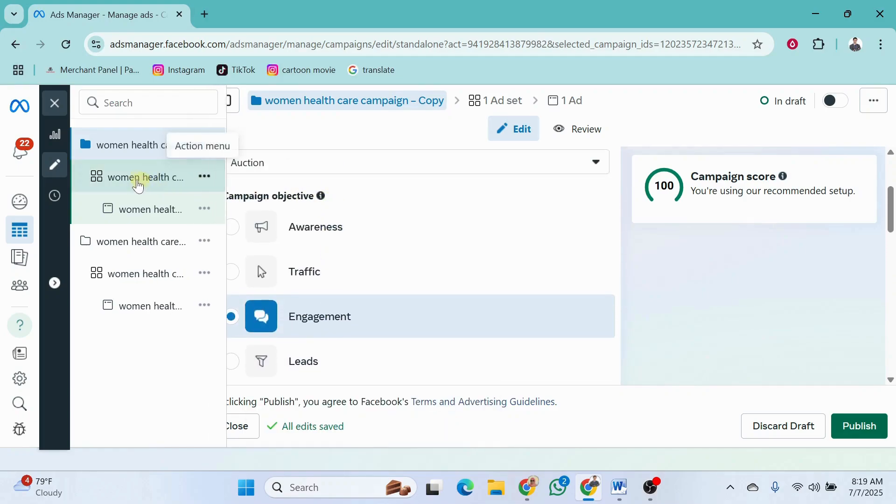
Open the copied campaign's ad set and look through the available Facebook Pages without changing the selected Page
click(129, 178)
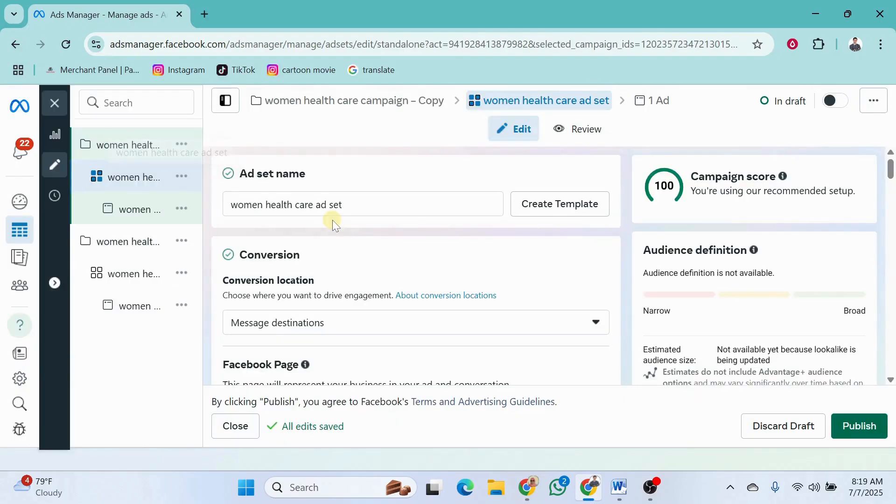
scroll(489, 294, down, 1)
scroll(489, 294, down, 2)
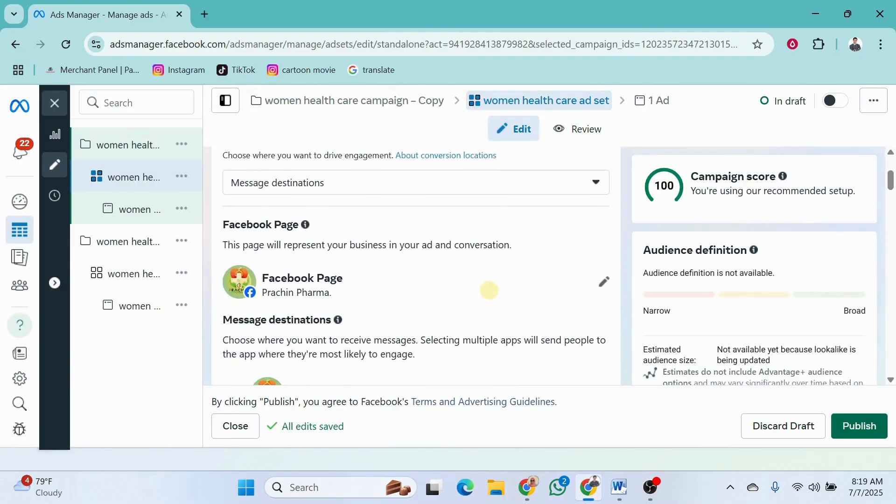
click(604, 284)
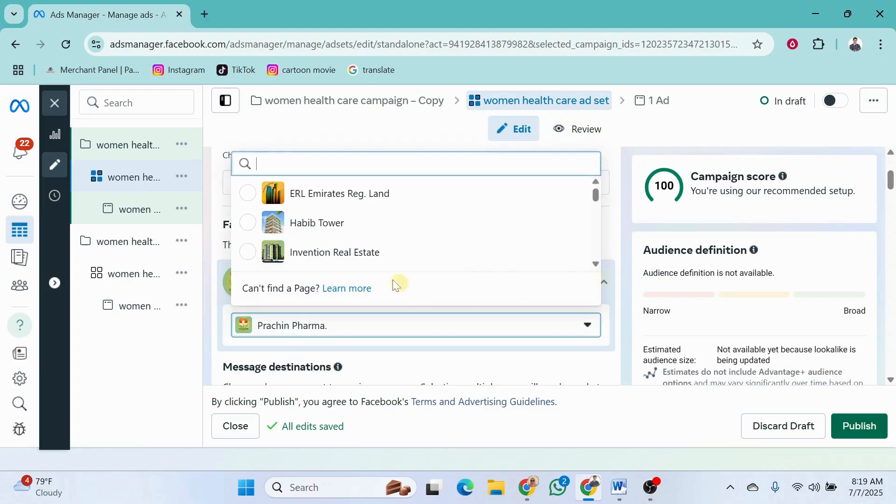
scroll(337, 237, down, 5)
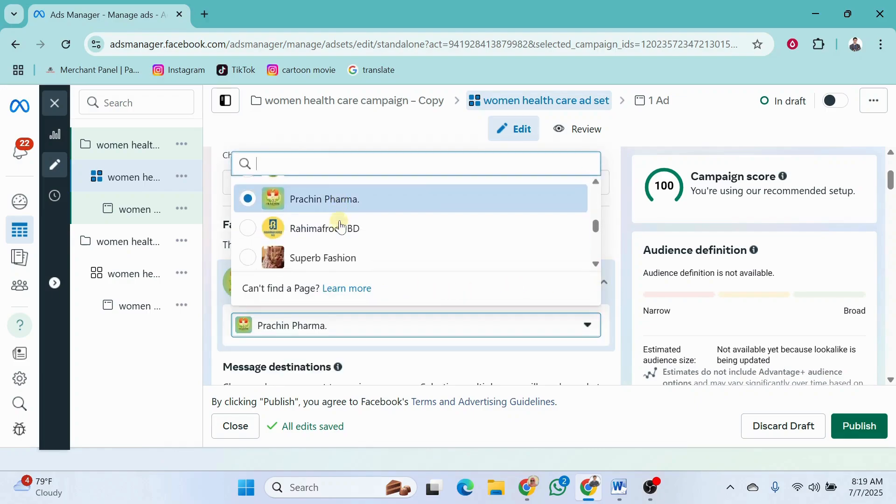
click(626, 355)
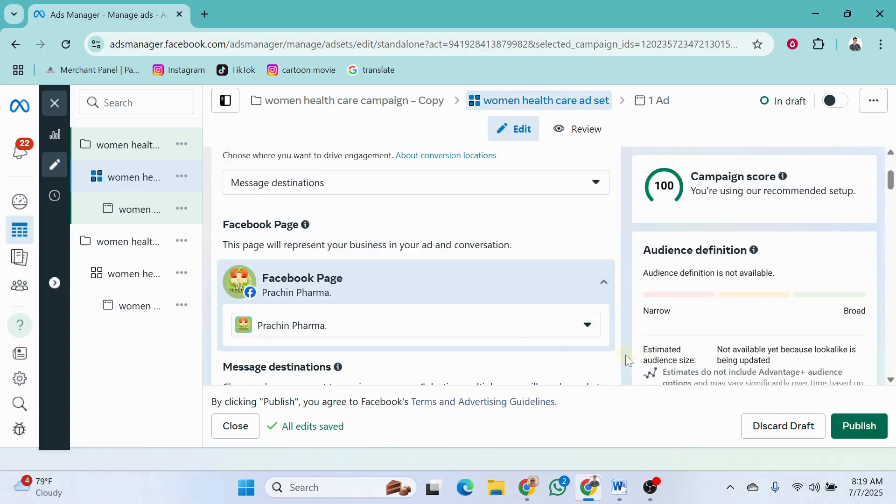
Review the copied ad set's message destinations, performance goal, schedule, location, detailed targeting and placement settings
scroll(513, 345, down, 5)
scroll(435, 301, down, 2)
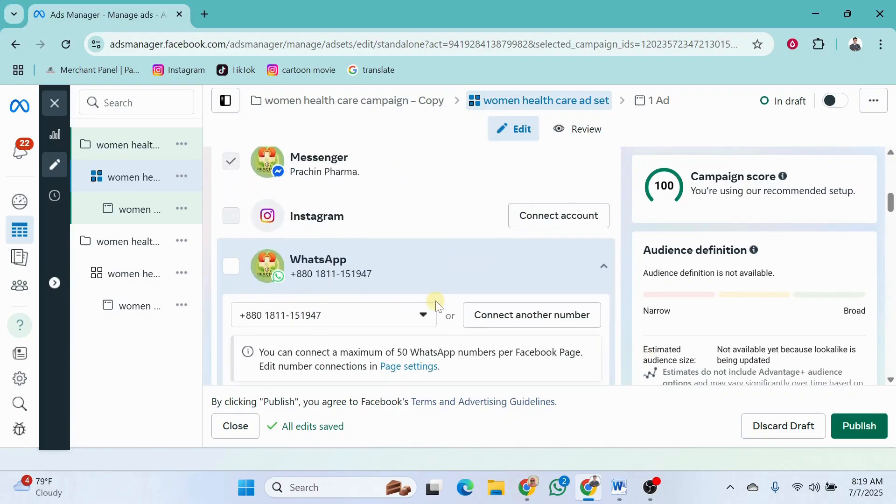
scroll(320, 263, down, 2)
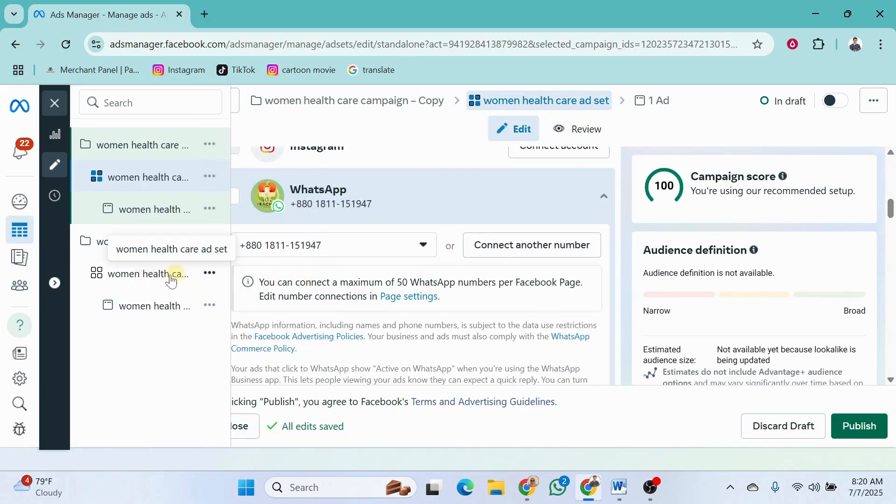
scroll(434, 320, down, 8)
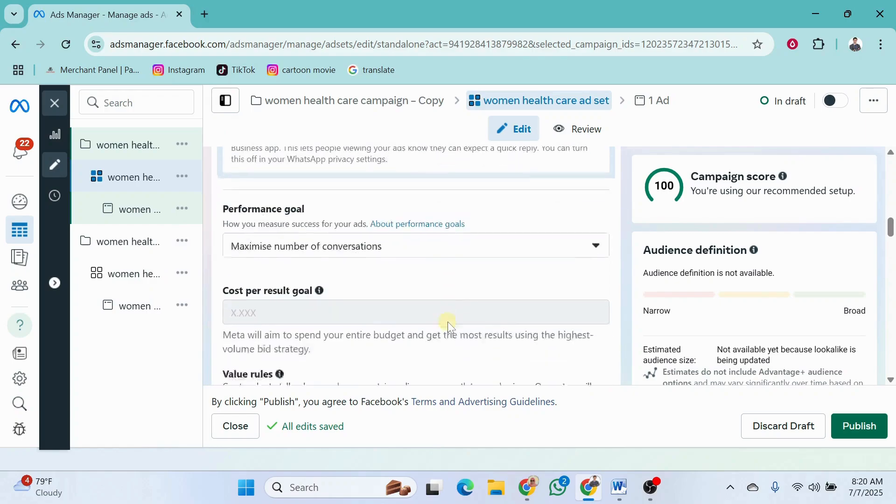
scroll(442, 320, down, 8)
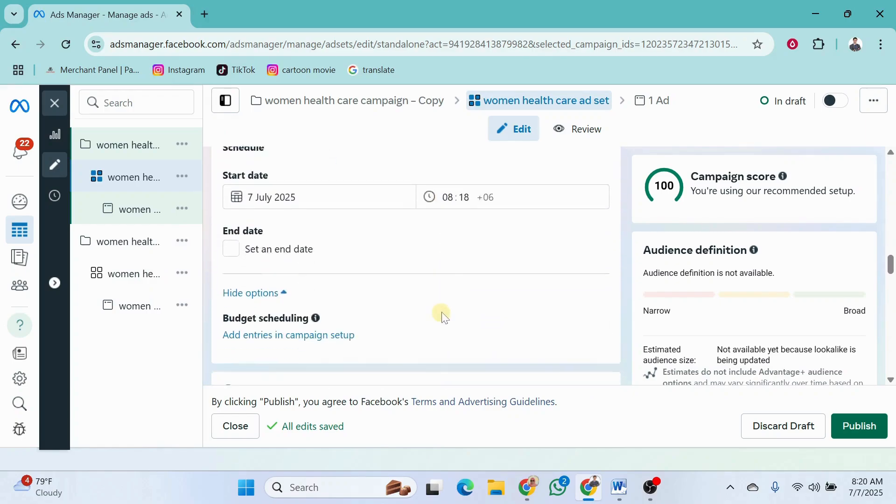
scroll(442, 313, down, 6)
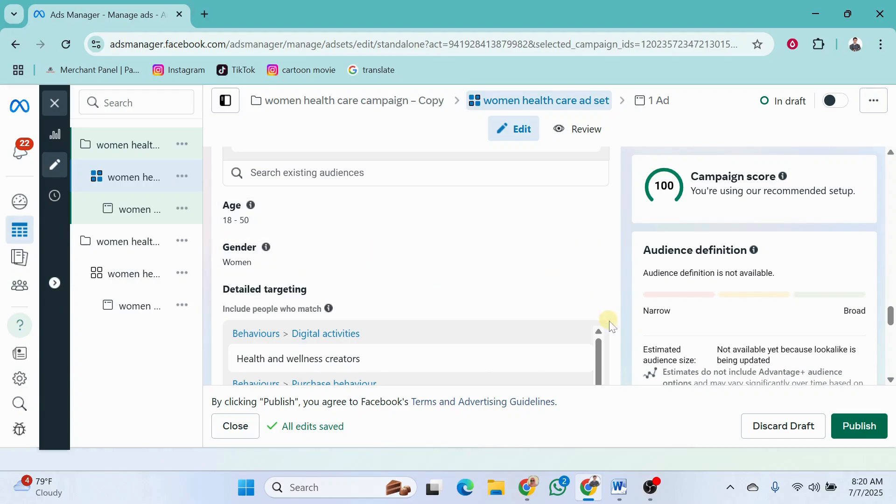
scroll(612, 311, up, 5)
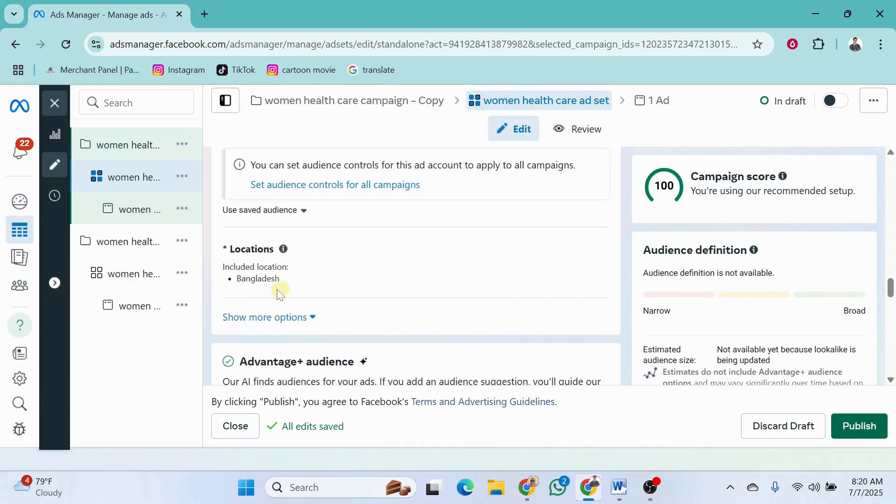
scroll(628, 329, down, 5)
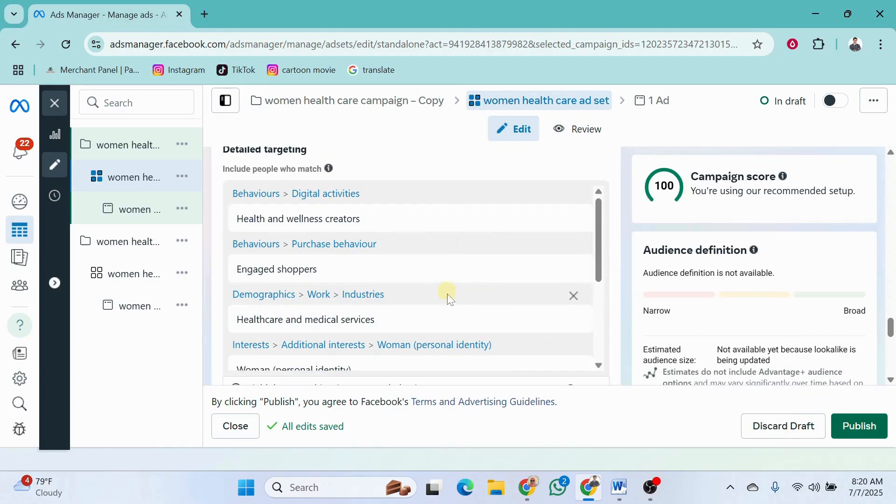
scroll(479, 348, down, 3)
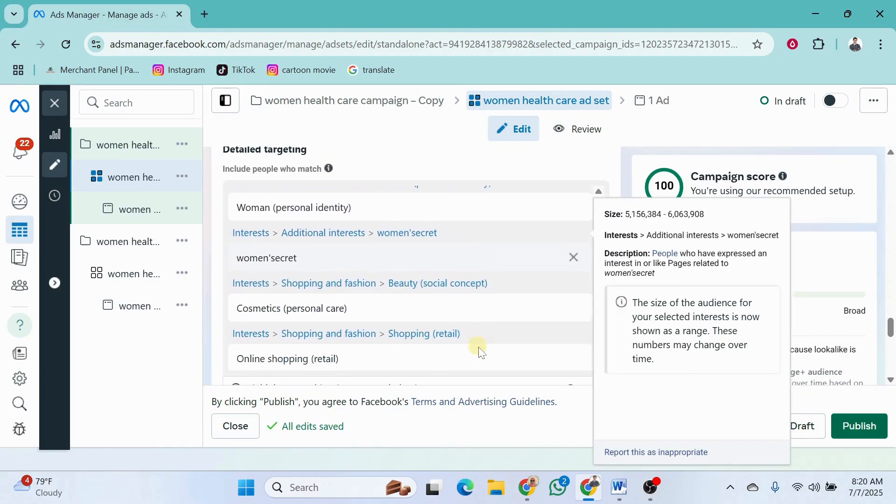
scroll(481, 352, down, 10)
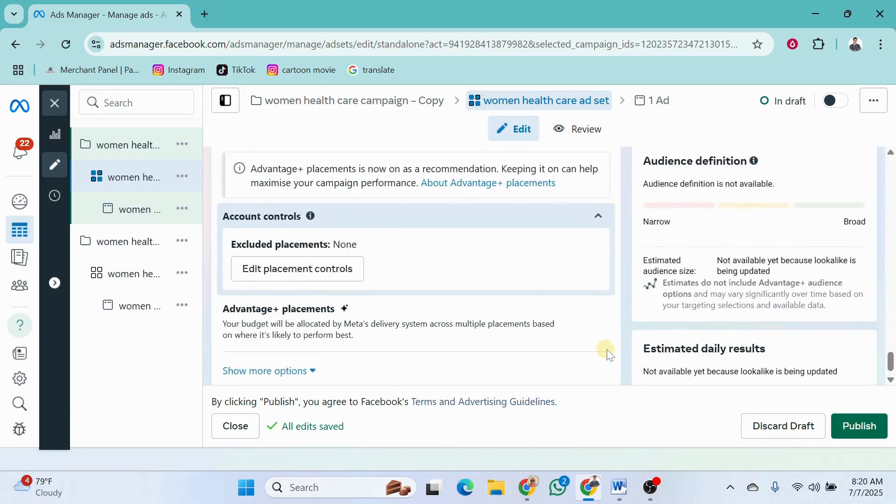
scroll(608, 354, down, 1)
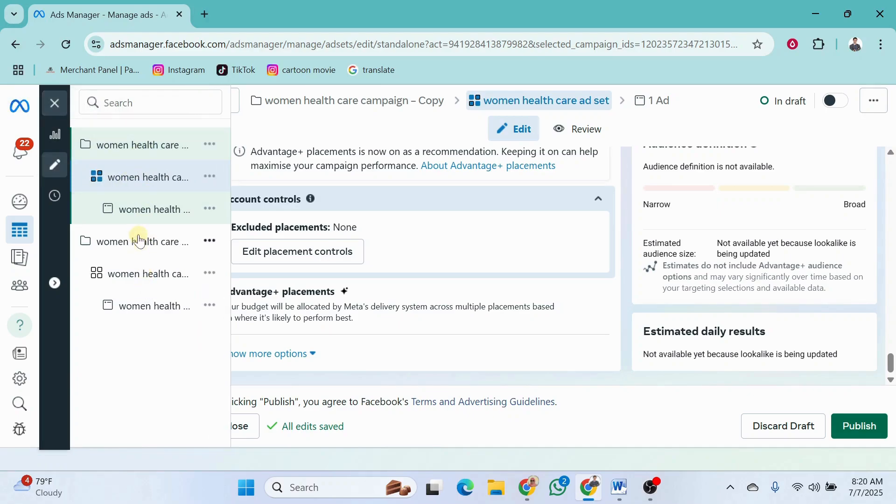
Duplicate the original women health care campaign with its original setup, making 2 copies
click(17, 107)
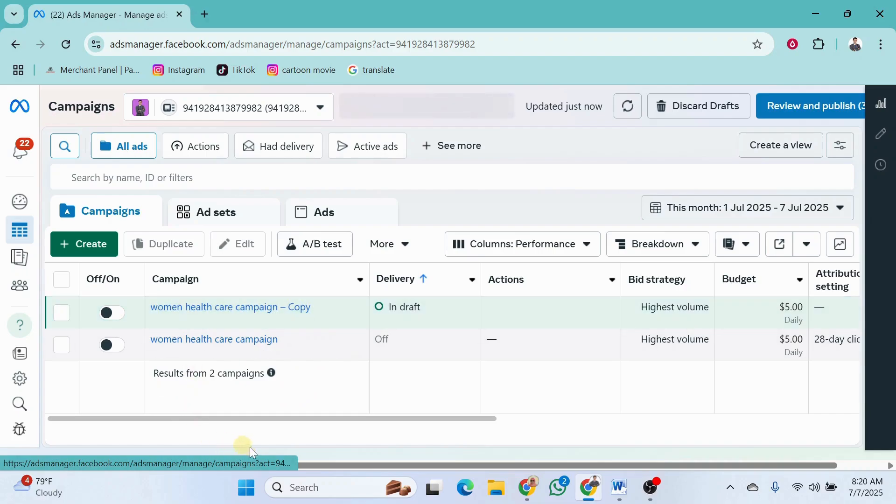
mouse_move(238, 344)
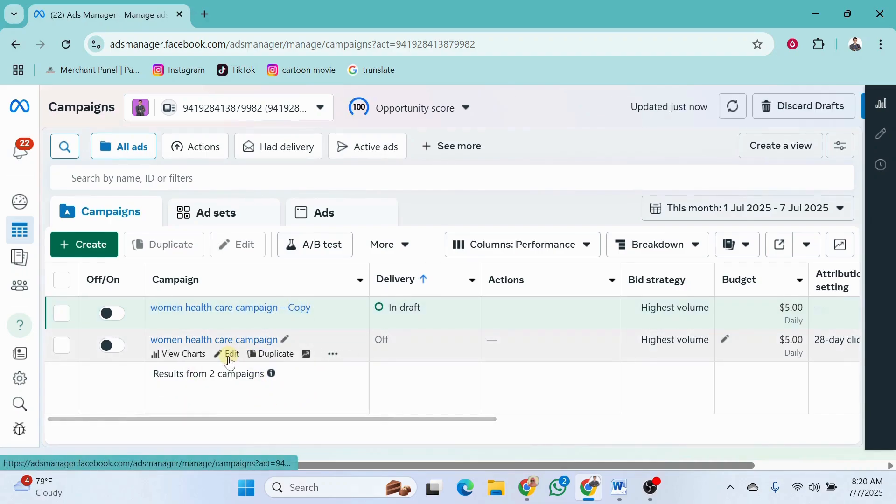
click(273, 354)
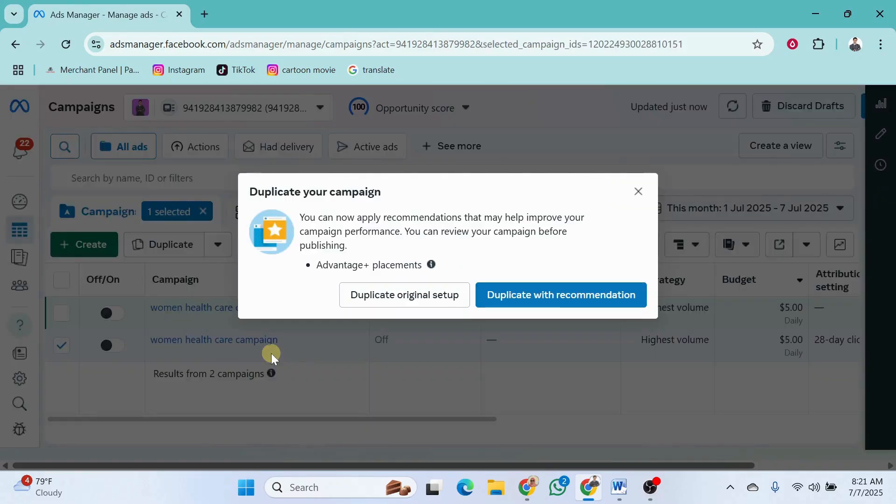
click(404, 294)
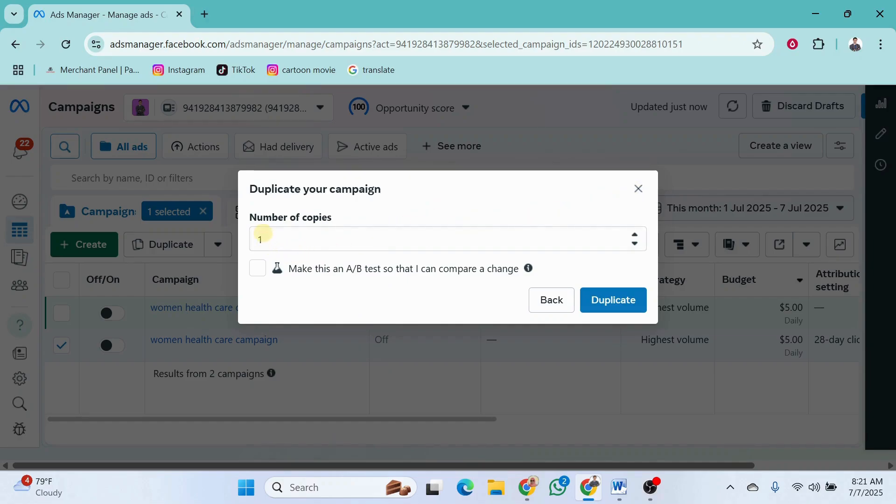
click(273, 239)
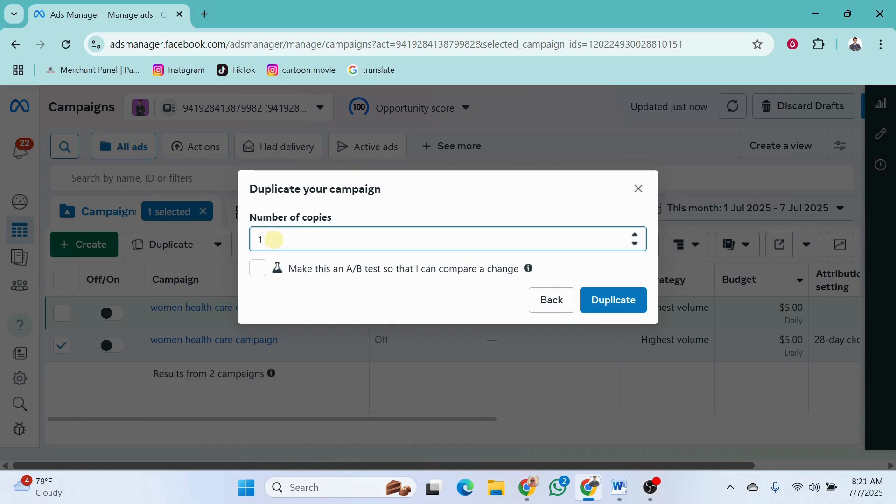
key(BackSpace)
text(5)
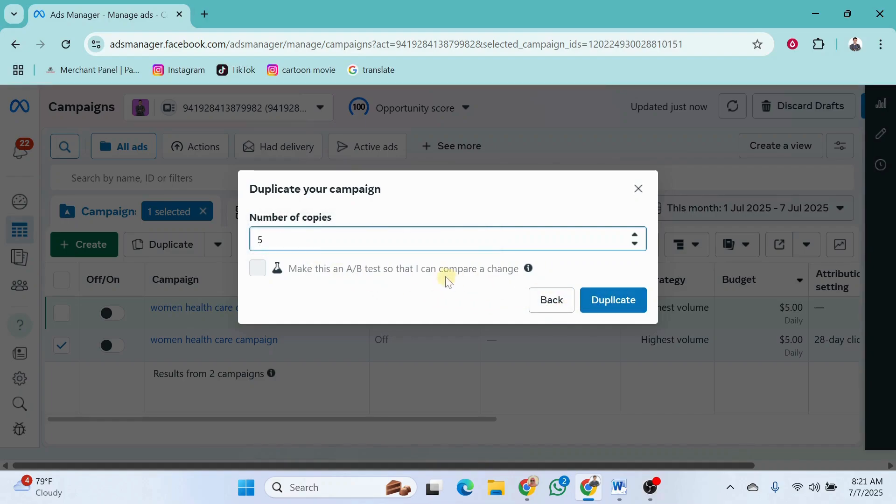
key(BackSpace)
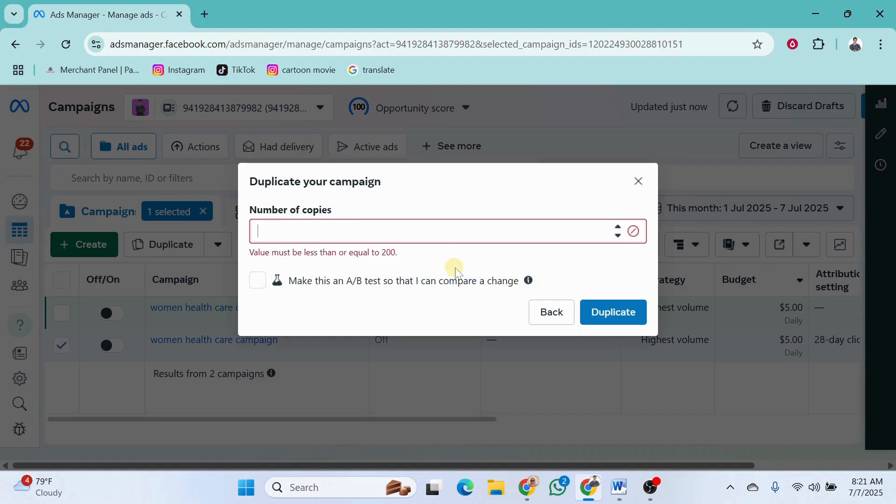
text(2)
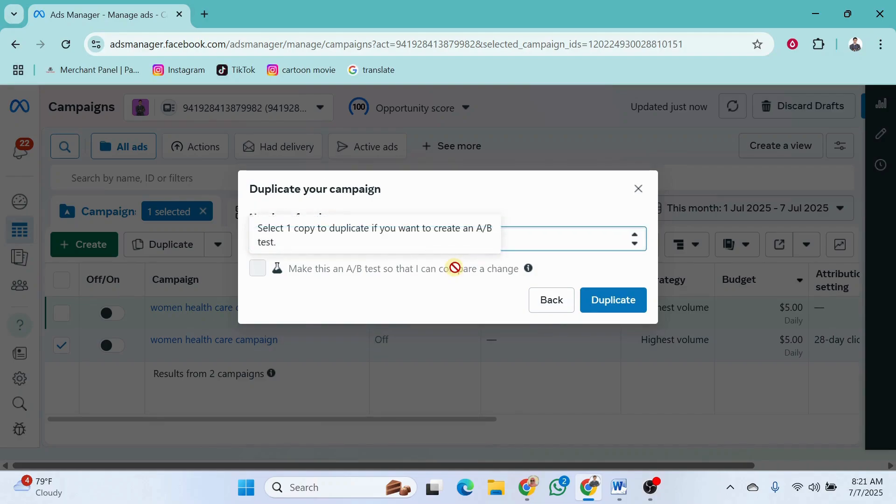
click(605, 304)
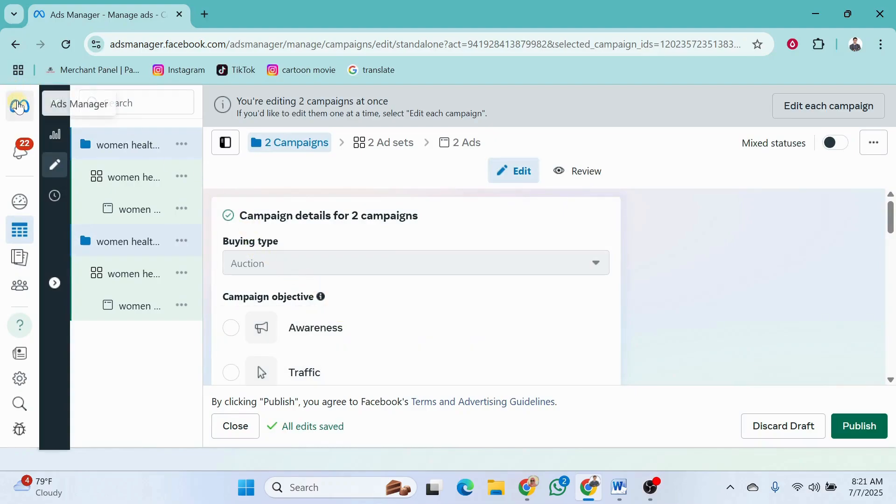
Return to the campaigns list and delete the three draft copies of the women health care campaign
click(19, 106)
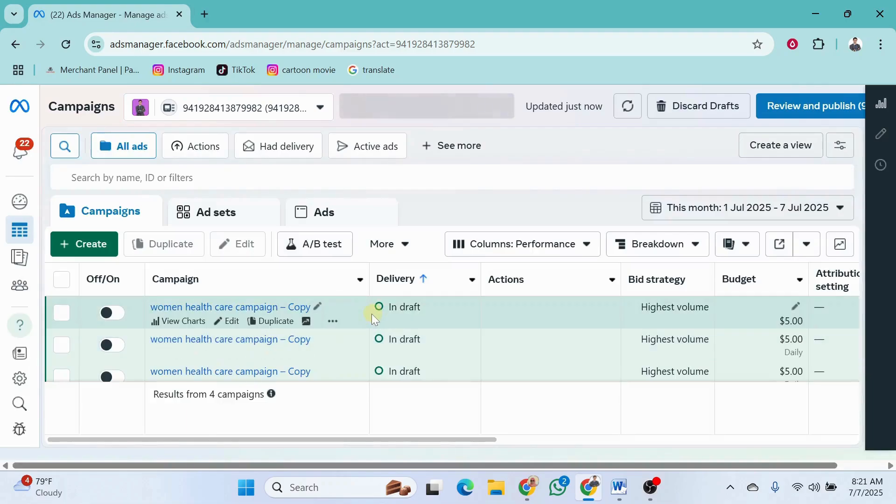
scroll(371, 314, down, 2)
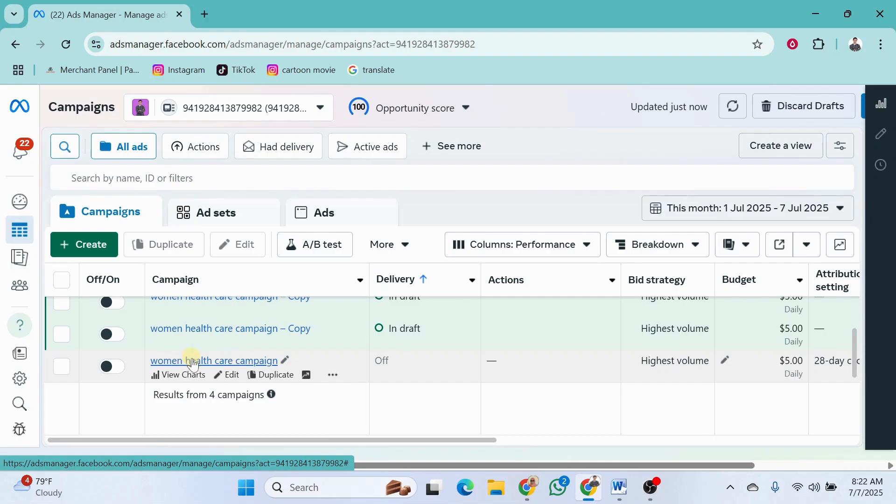
scroll(193, 364, up, 1)
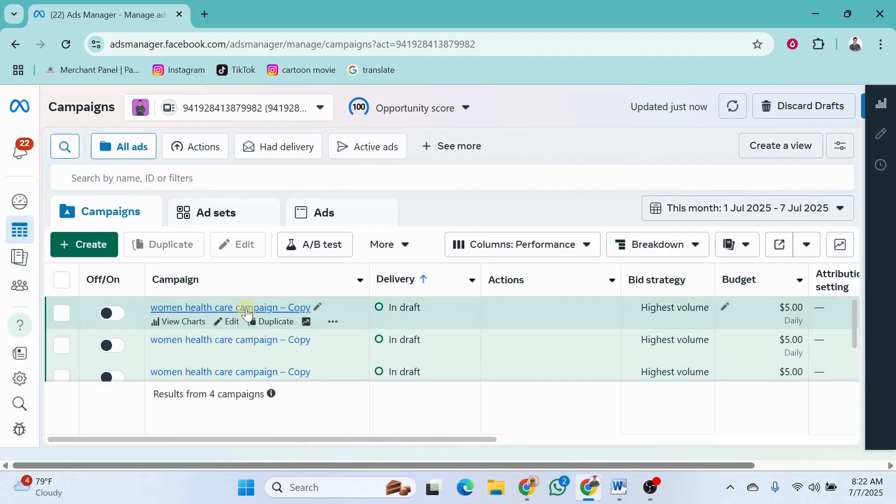
scroll(239, 340, down, 1)
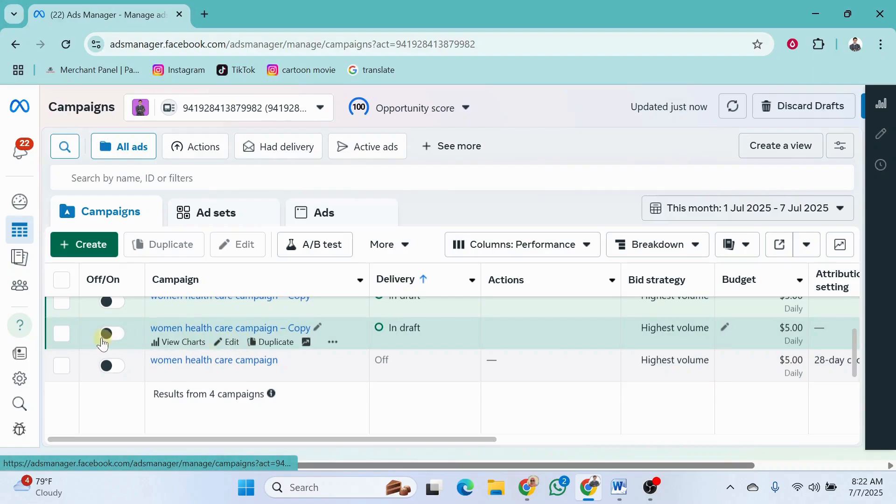
click(62, 335)
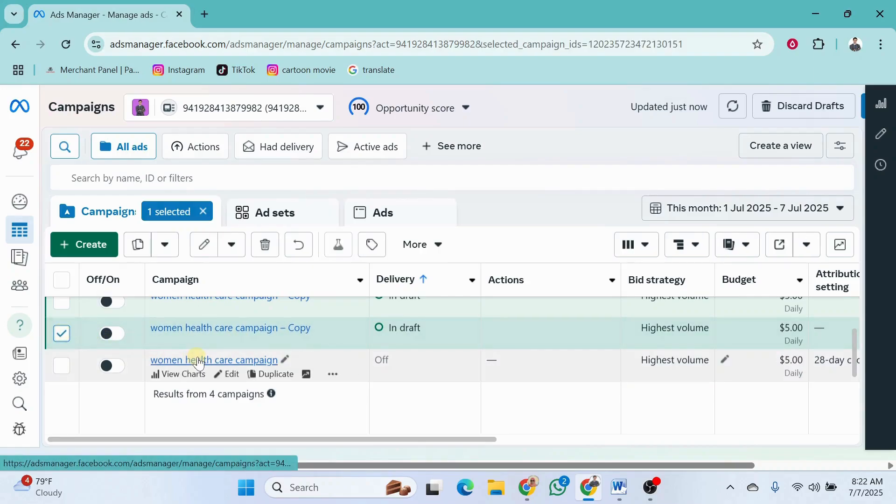
scroll(198, 359, up, 1)
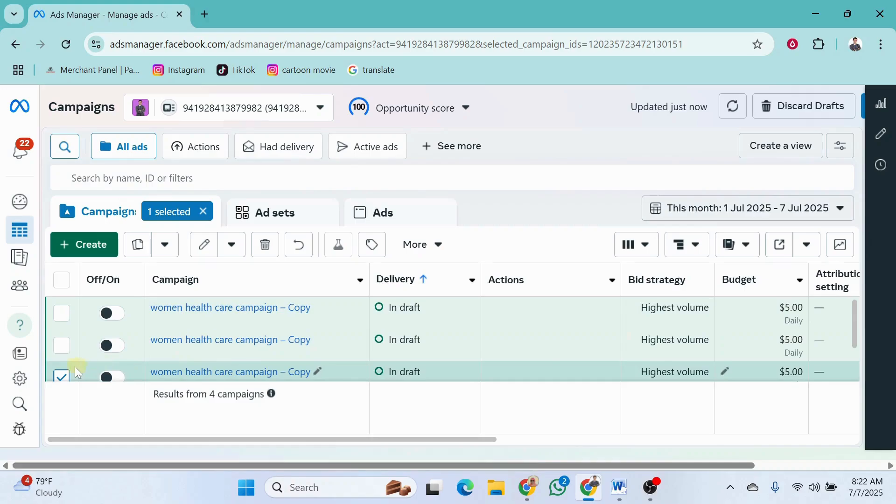
click(61, 338)
click(61, 321)
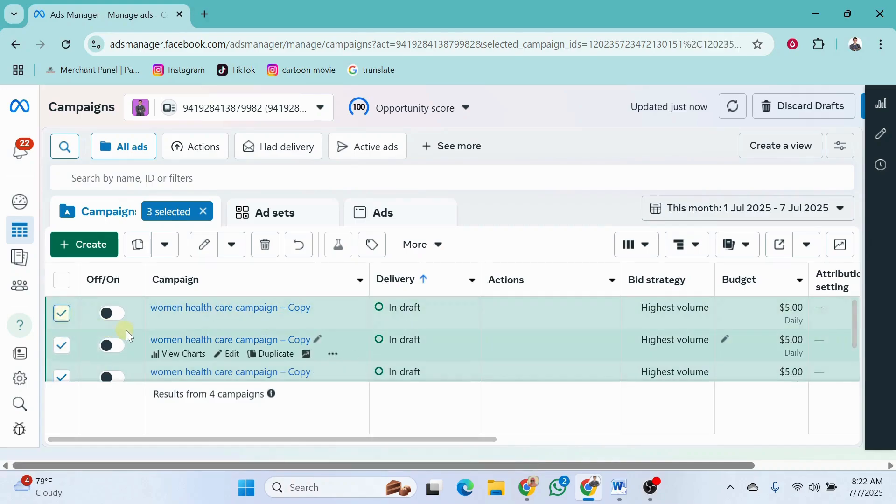
click(265, 244)
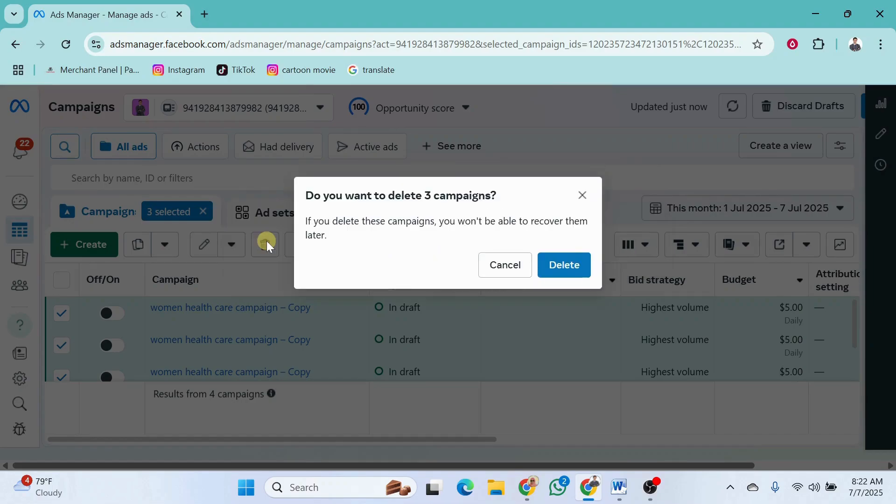
click(564, 266)
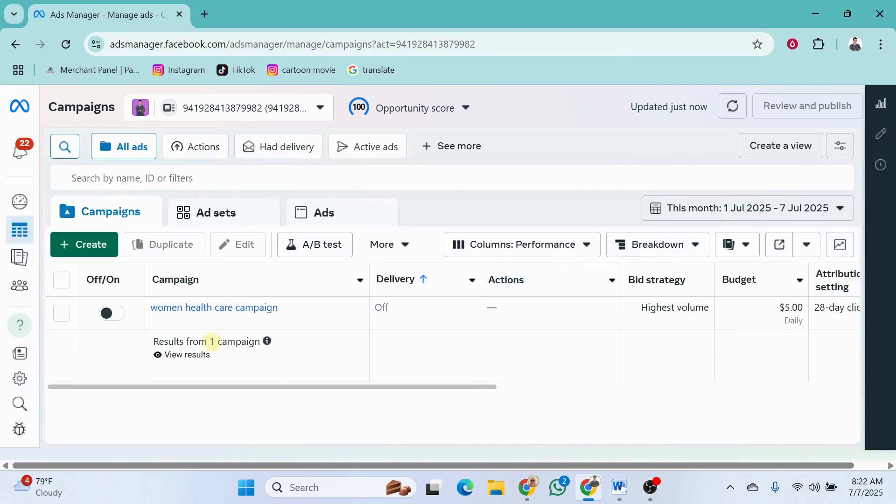
Switch to the Description document in Microsoft Word and examine the "Ad Set: 2 causes" section on duplicating ad sets
click(623, 497)
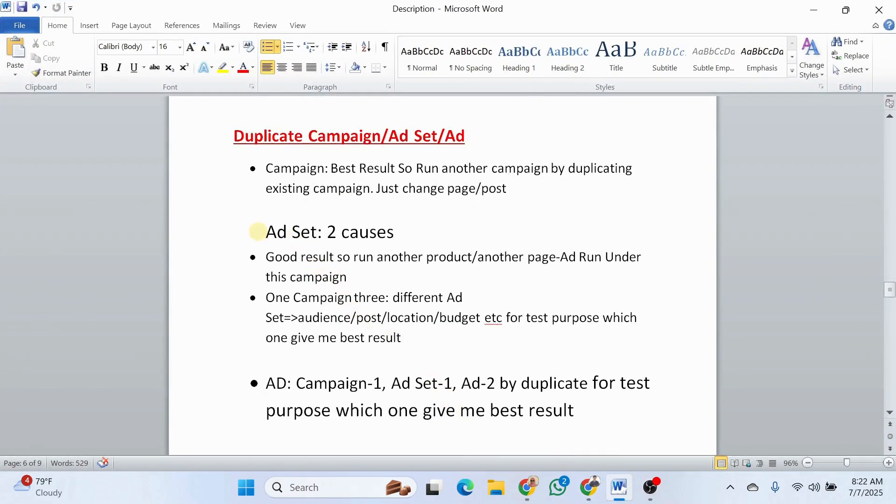
drag(255, 232, 402, 232)
click(407, 232)
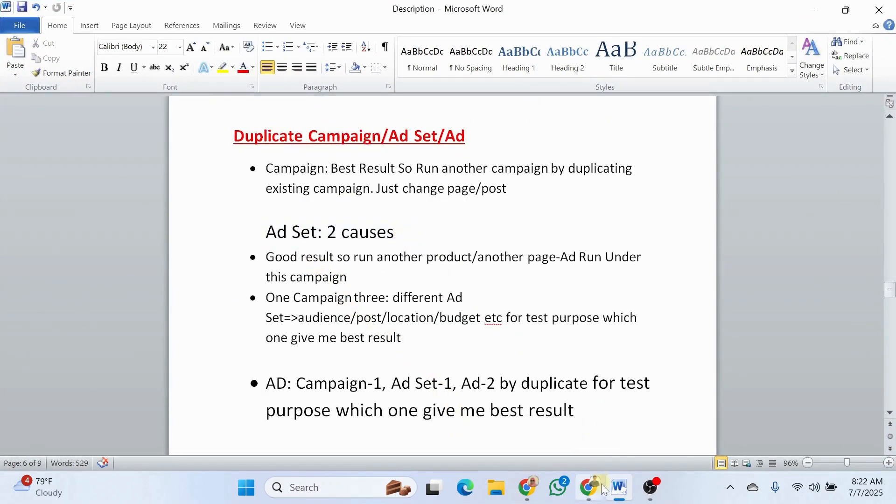
Switch to Ads Manager in Chrome, open the women health care campaign for editing, and show the available actions for its campaign and ad set
click(584, 485)
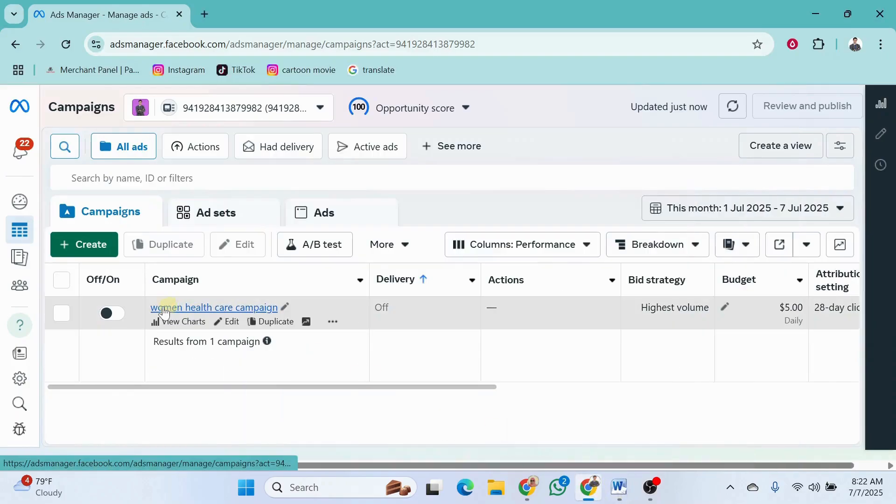
click(229, 322)
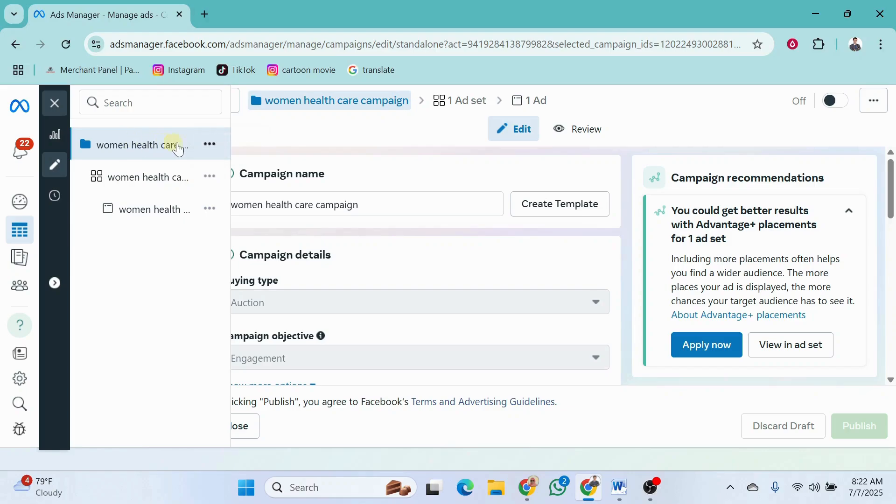
click(210, 145)
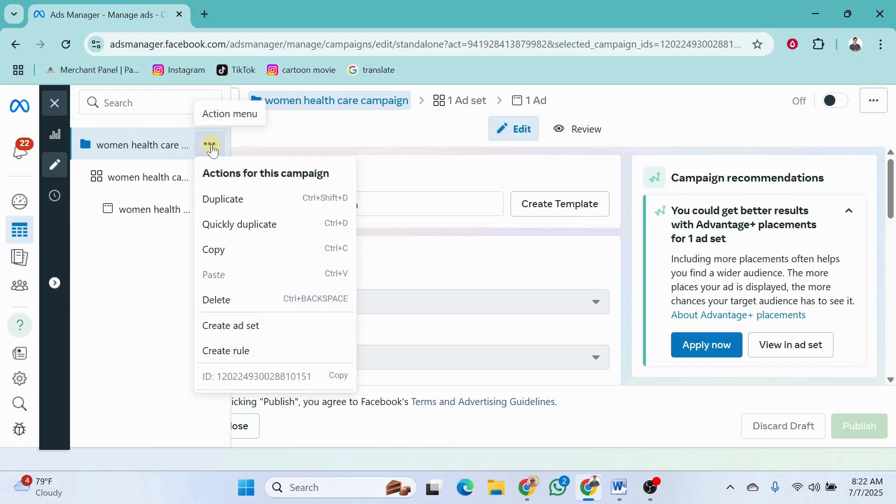
click(211, 147)
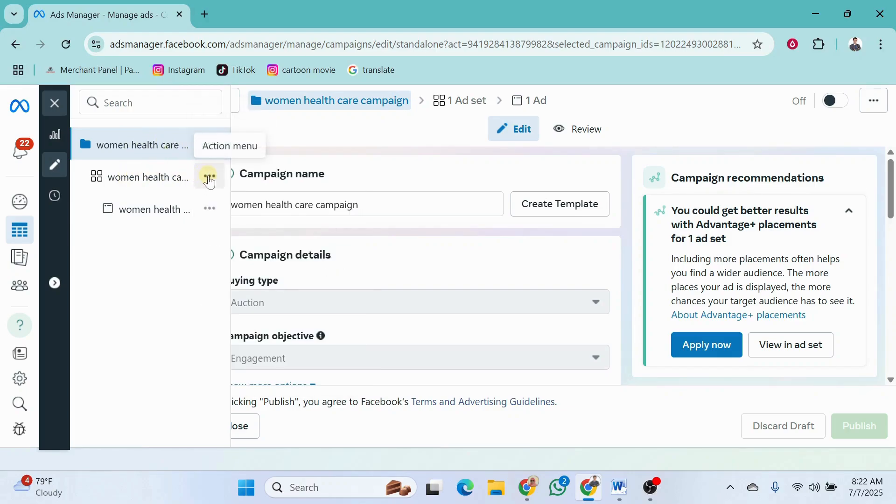
click(210, 178)
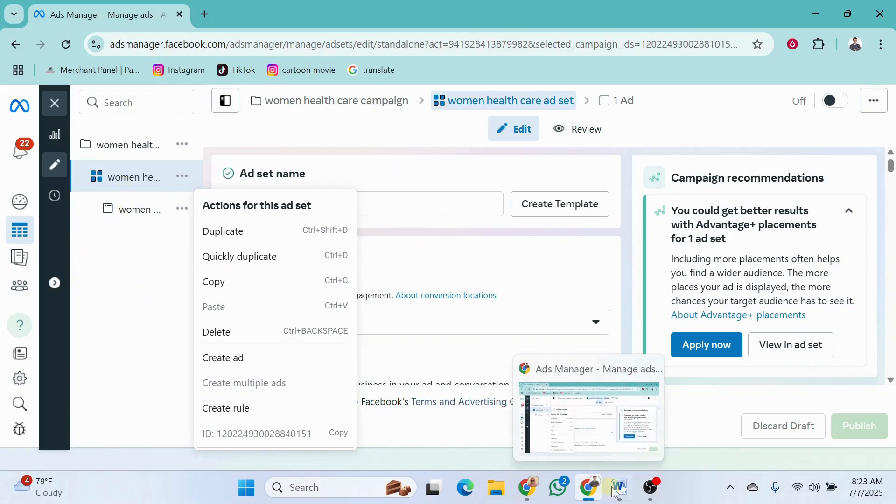
Switch to the Description document in Microsoft Word and read the "Ad Set: 2 causes" heading and its first bullet
click(589, 488)
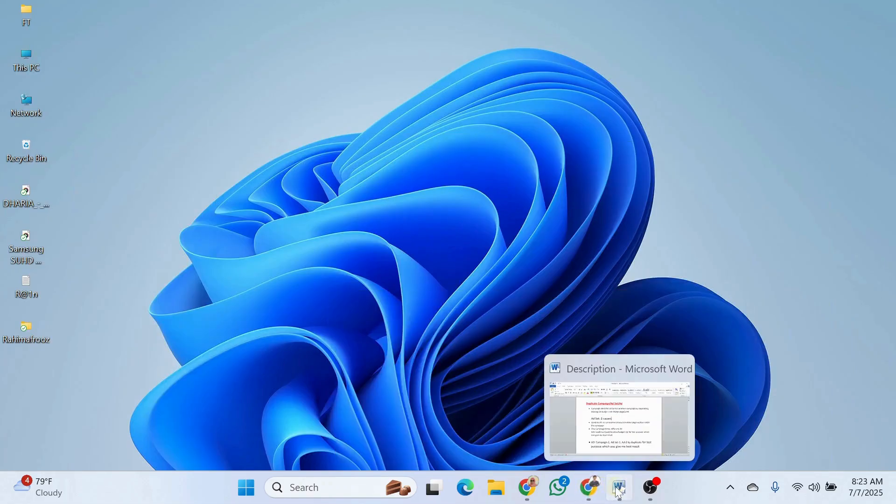
click(618, 490)
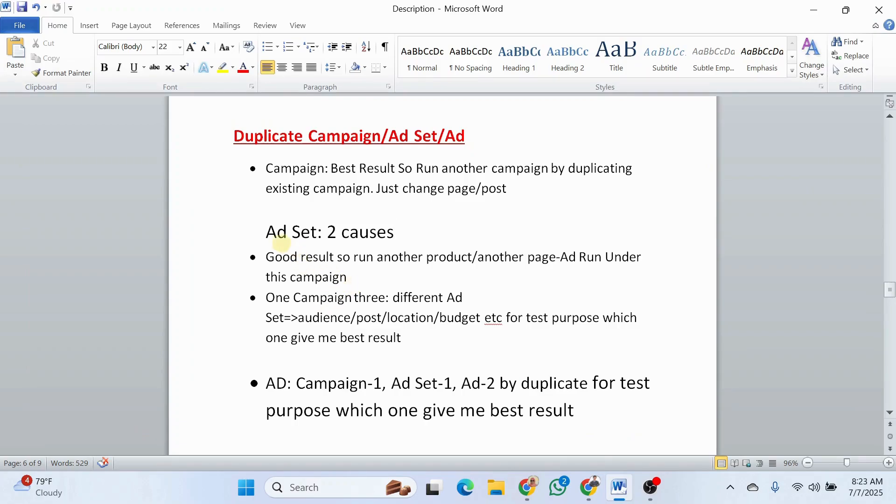
drag(266, 232, 404, 235)
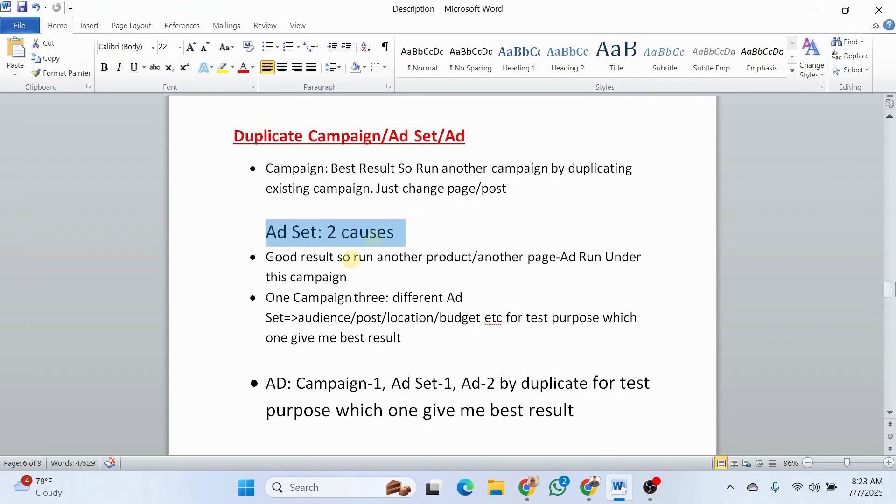
click(351, 257)
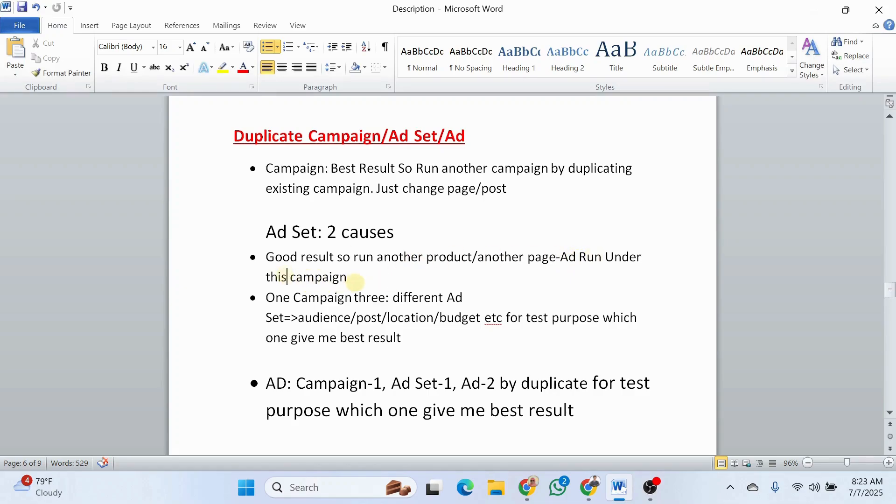
click(355, 279)
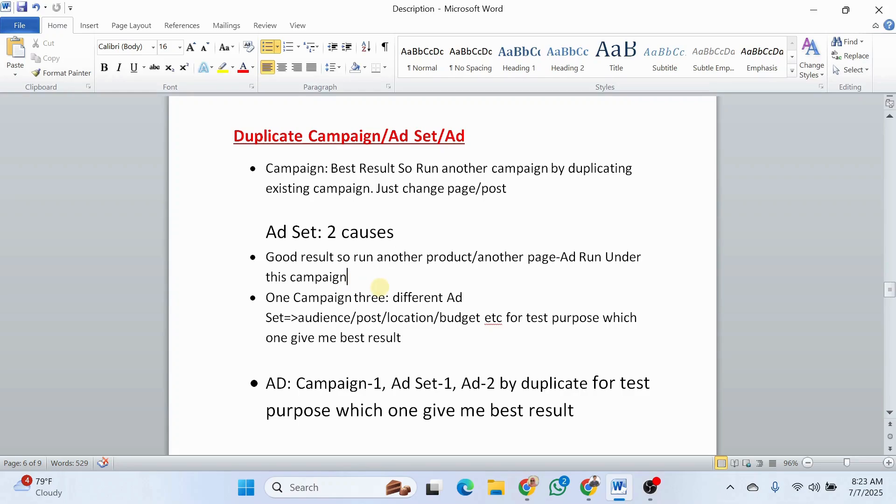
click(618, 489)
click(619, 490)
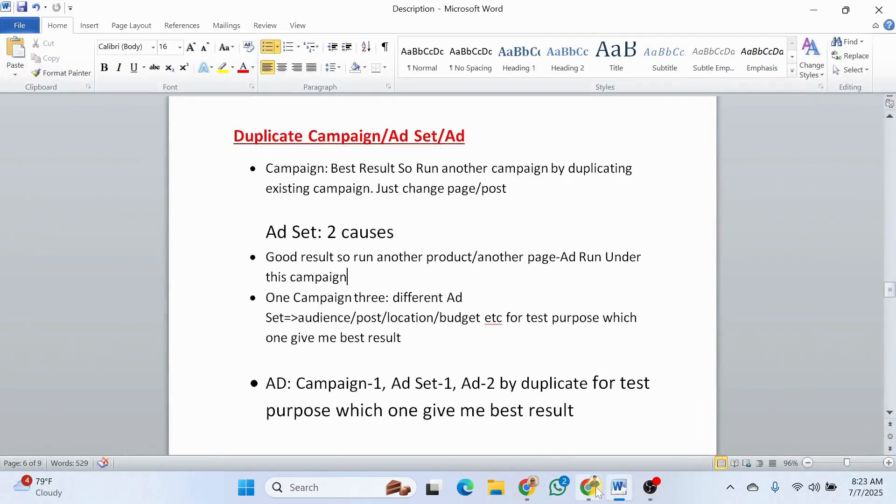
Return to Ads Manager in Chrome and start duplicating the women health care ad set with its original setup
click(589, 488)
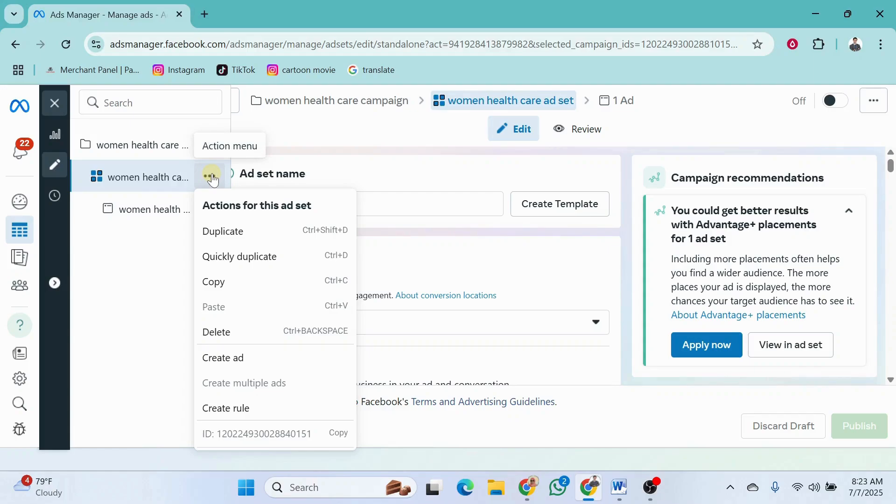
click(140, 179)
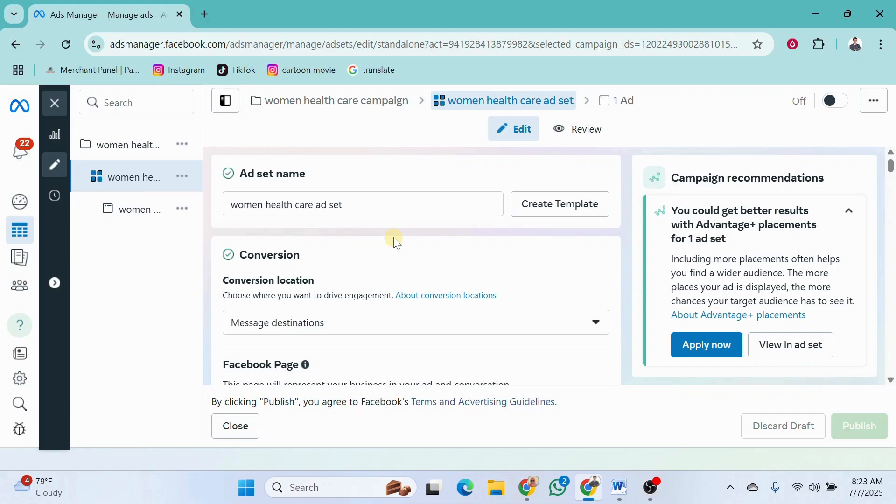
mouse_move(194, 177)
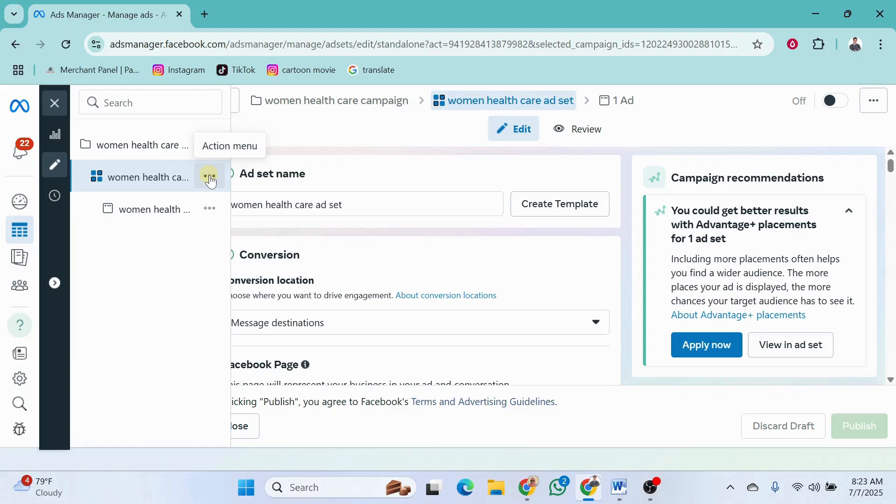
click(210, 177)
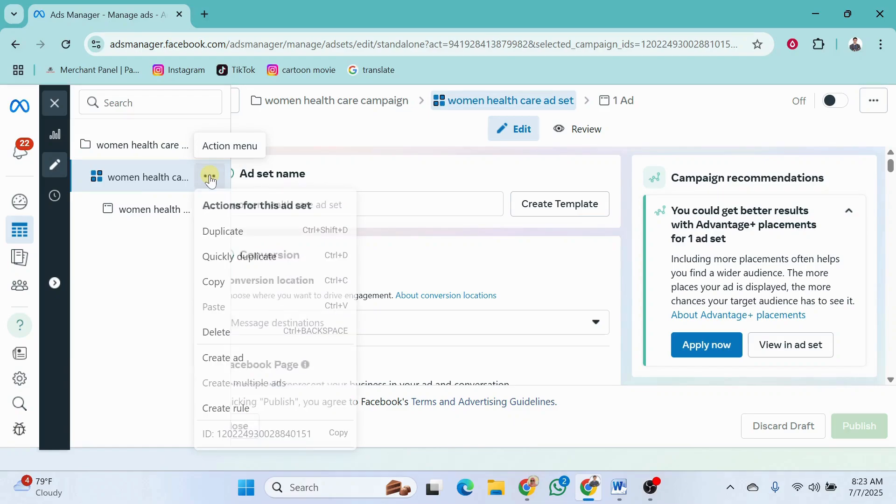
click(222, 232)
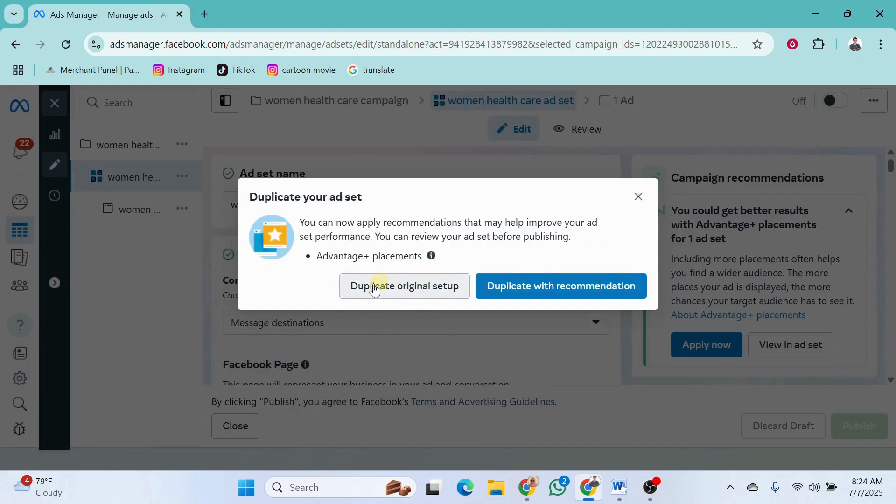
click(392, 287)
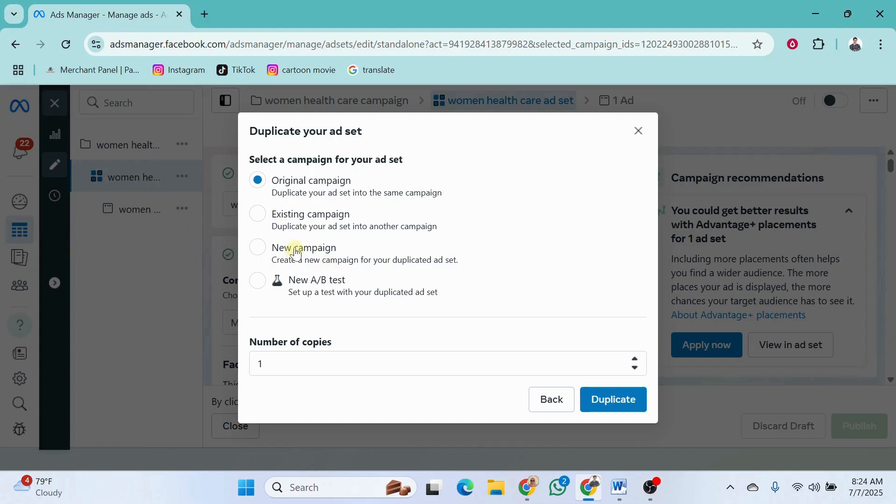
Try an existing campaign as the duplicated ad set's destination and look through the campaigns offered
click(257, 215)
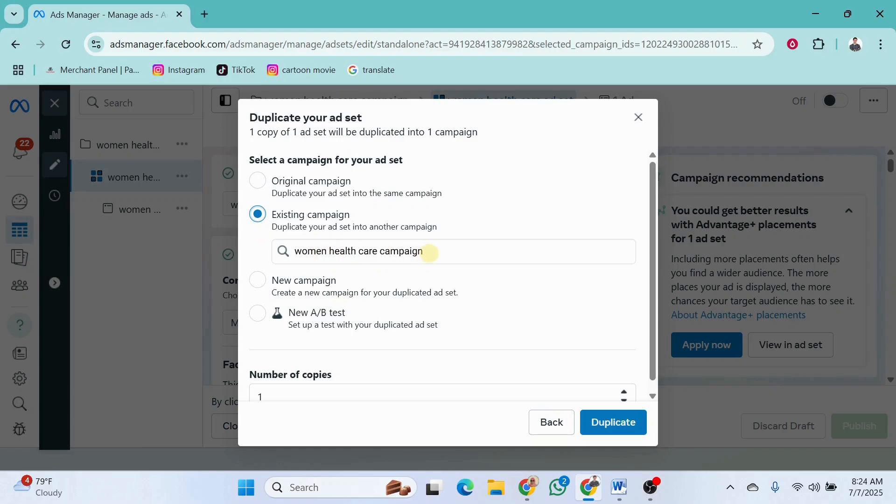
click(430, 252)
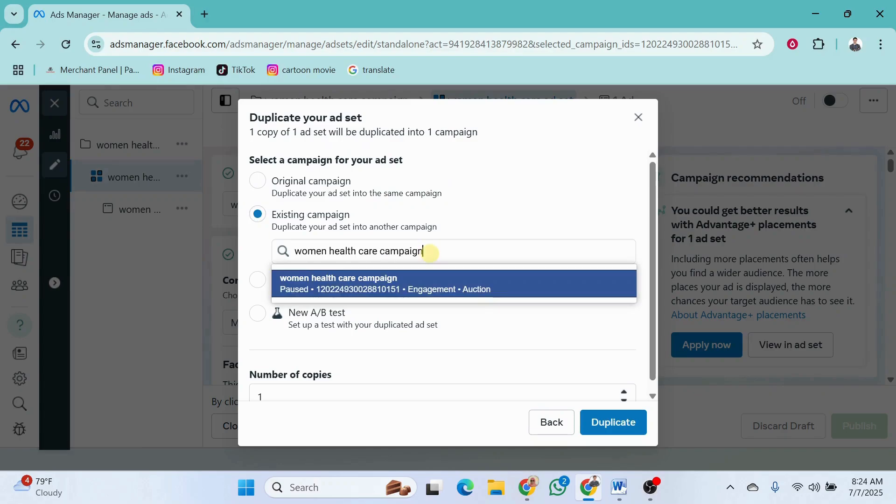
click(406, 363)
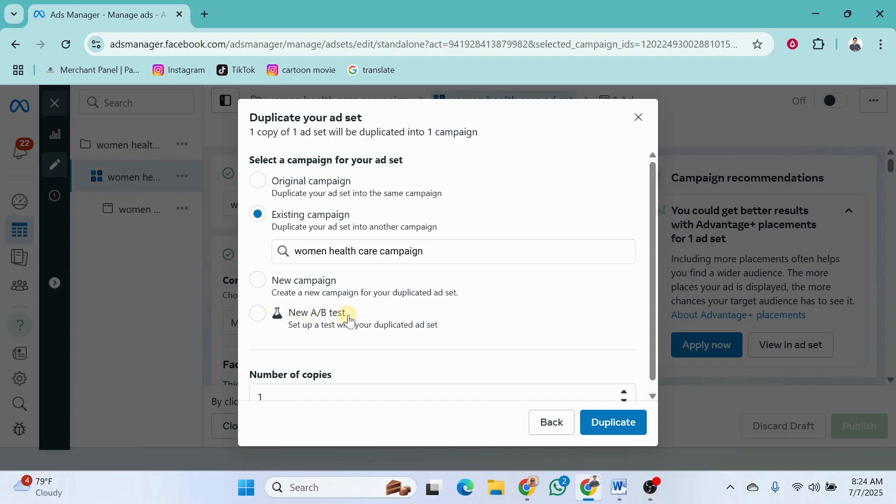
Duplicate the ad set into its original campaign, making 1 copy
click(258, 181)
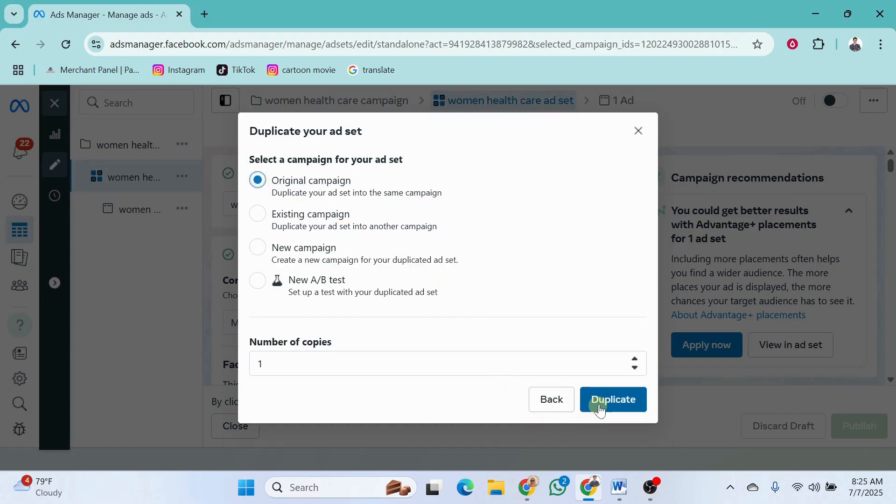
click(275, 362)
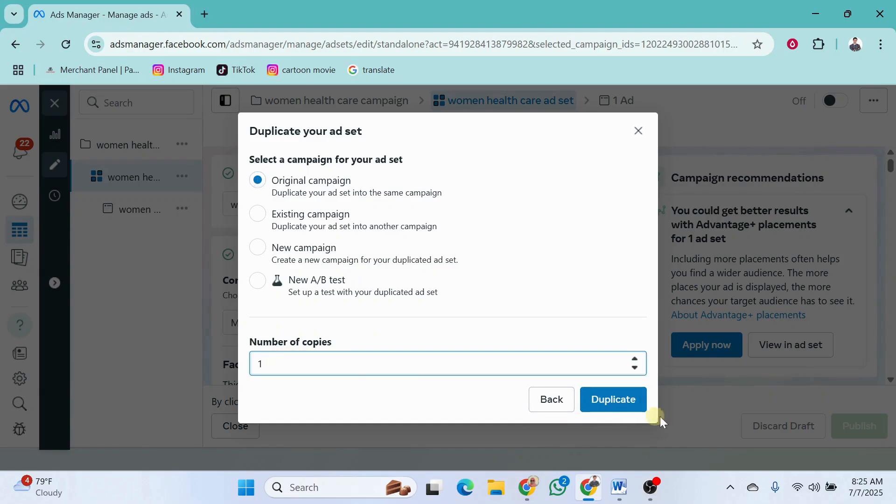
click(611, 401)
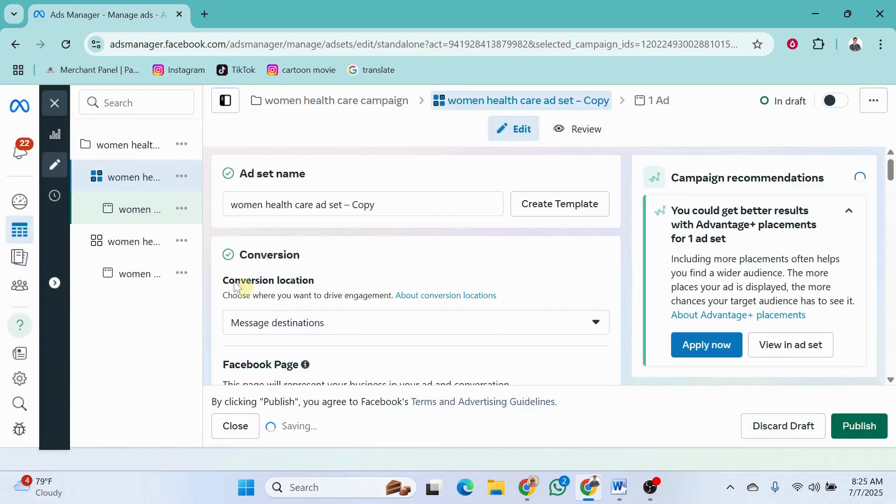
Compare the copied ad set and its ad with the original ad set, examining the original's conversion location, Facebook Page and message destinations
mouse_move(133, 242)
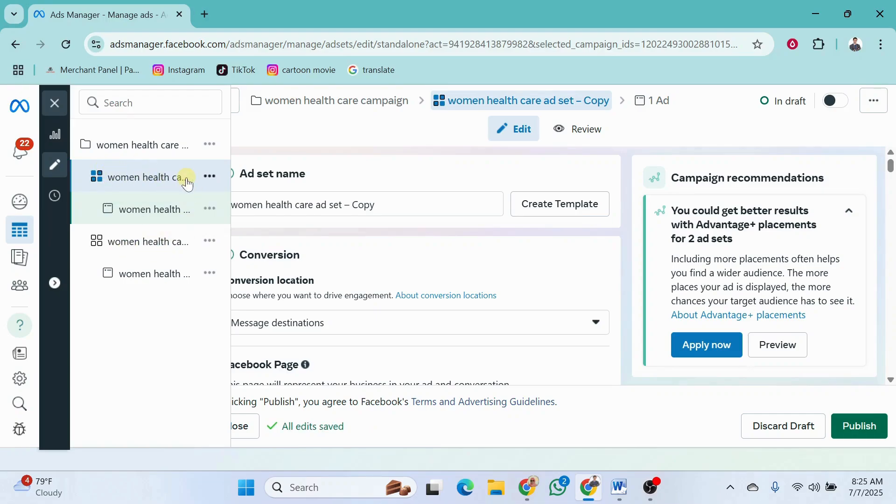
click(159, 210)
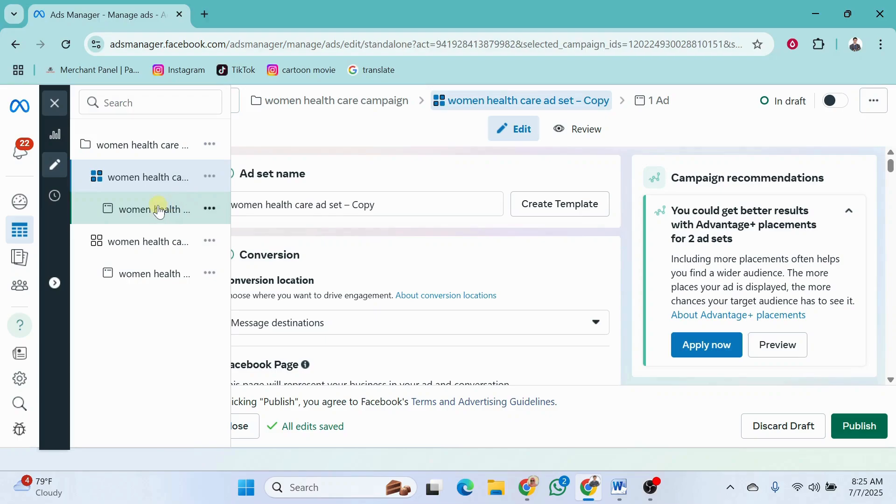
click(148, 241)
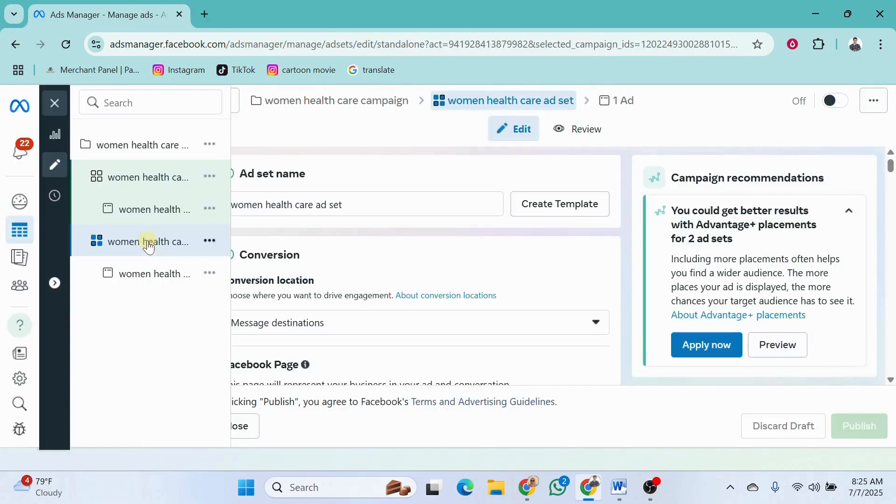
scroll(474, 271, down, 5)
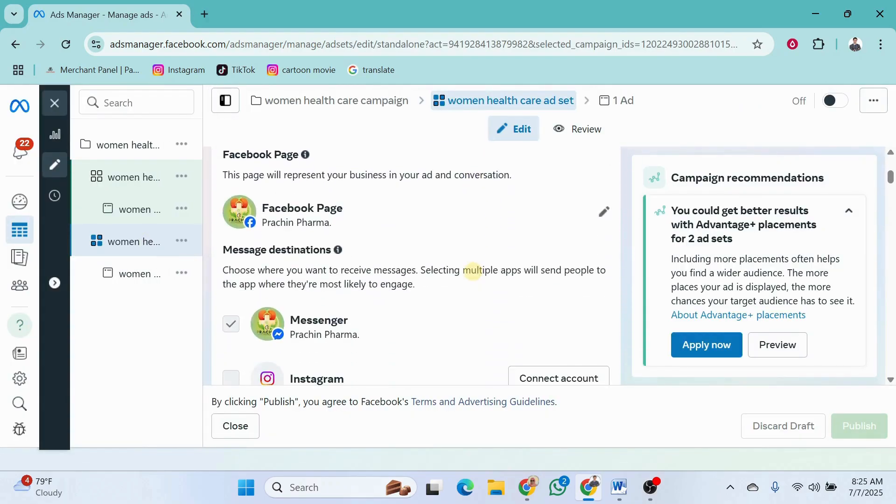
click(391, 218)
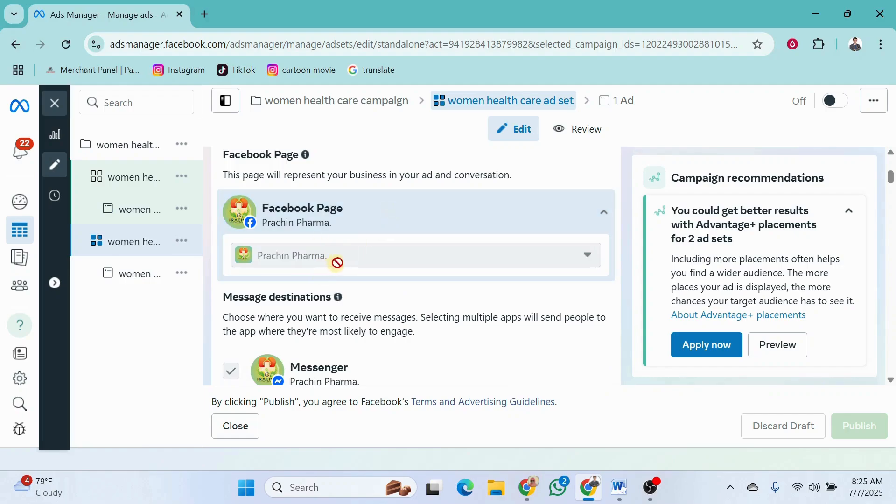
scroll(368, 286, down, 1)
scroll(405, 245, up, 3)
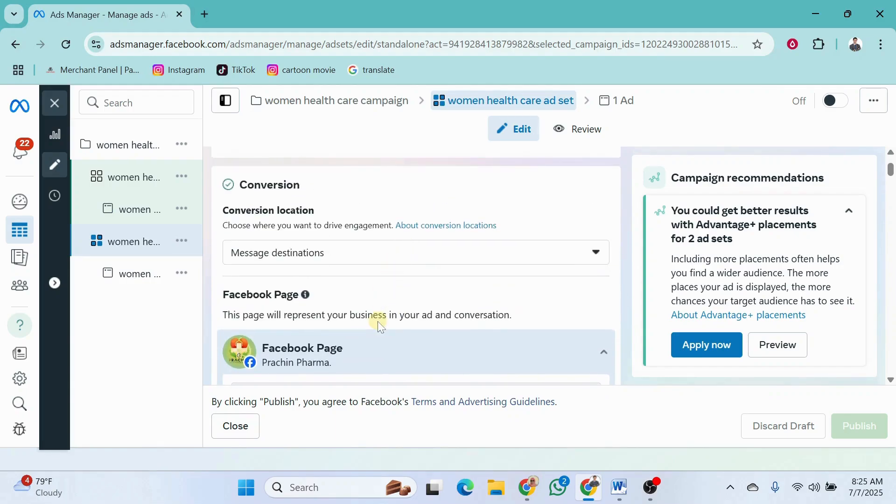
scroll(377, 321, down, 1)
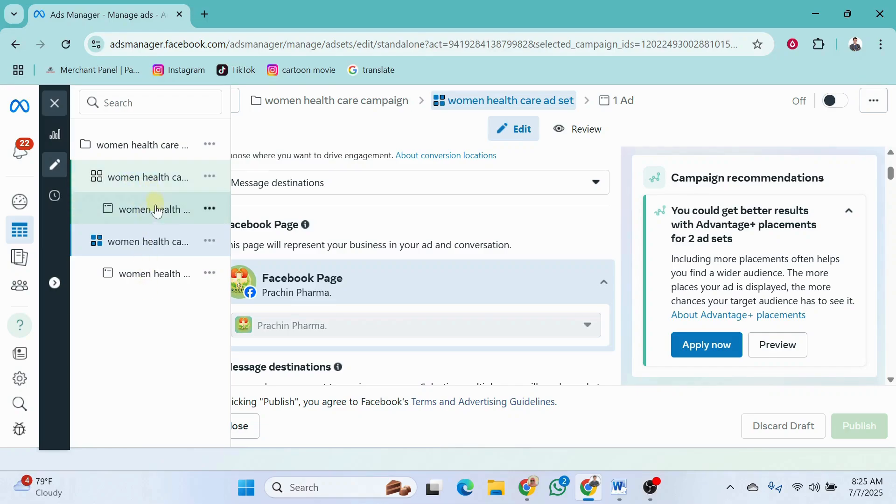
Switch to the Word document and reread the bullet about running another product or page's ad under the same campaign
click(623, 488)
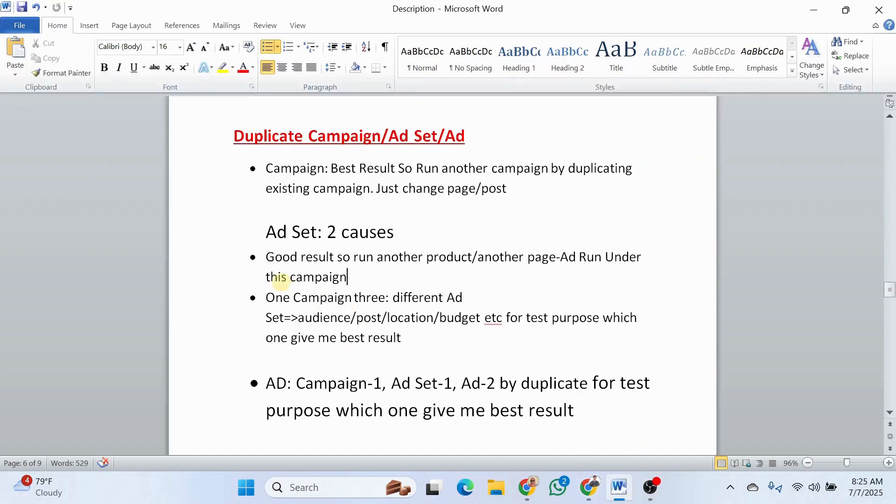
triple_click(328, 278)
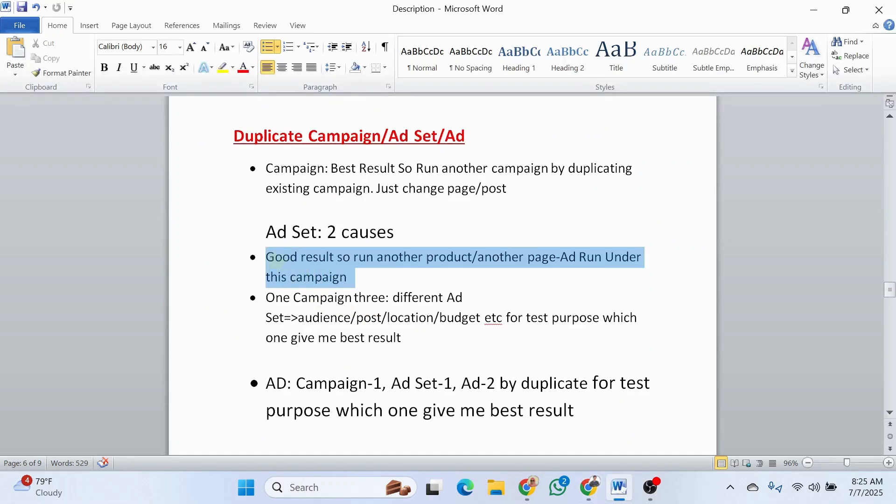
click(328, 278)
click(354, 278)
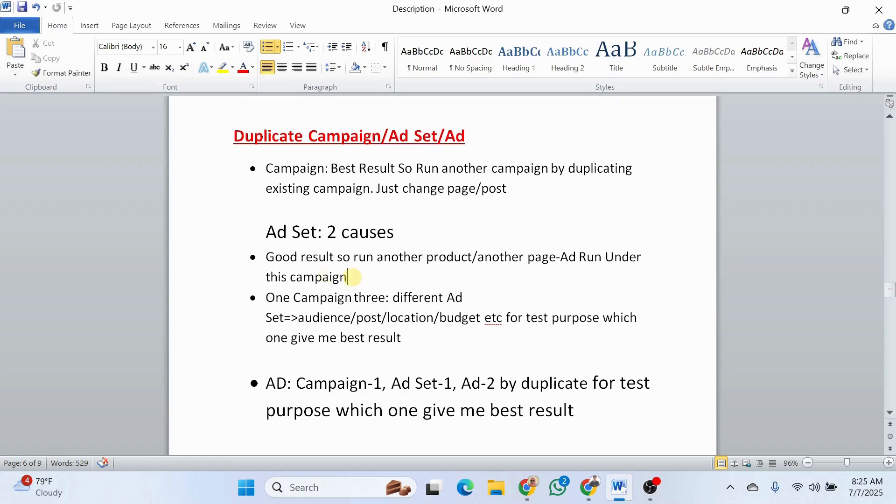
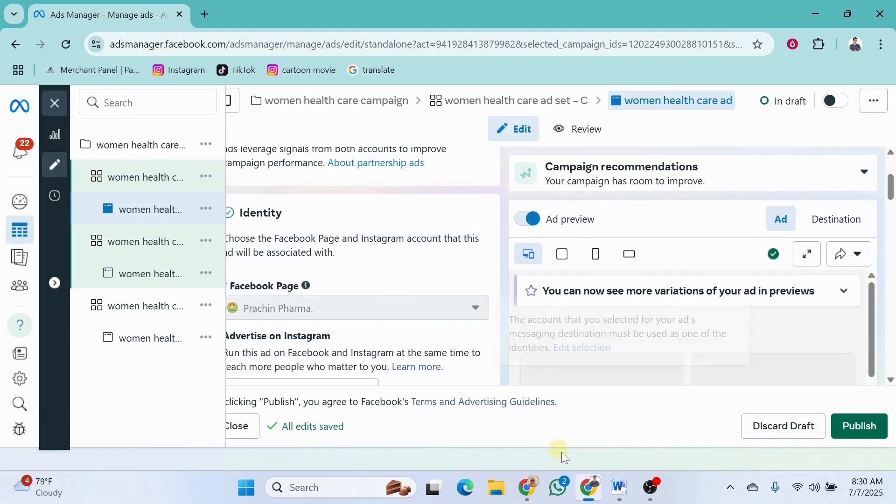
Switch to the Word document, read the bullet on testing three different ad sets in one campaign, and return to Ads Manager
click(608, 494)
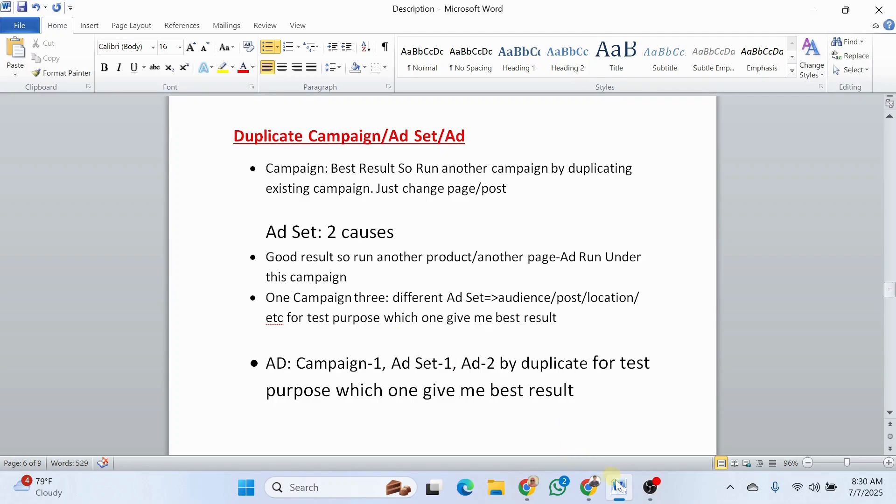
click(621, 495)
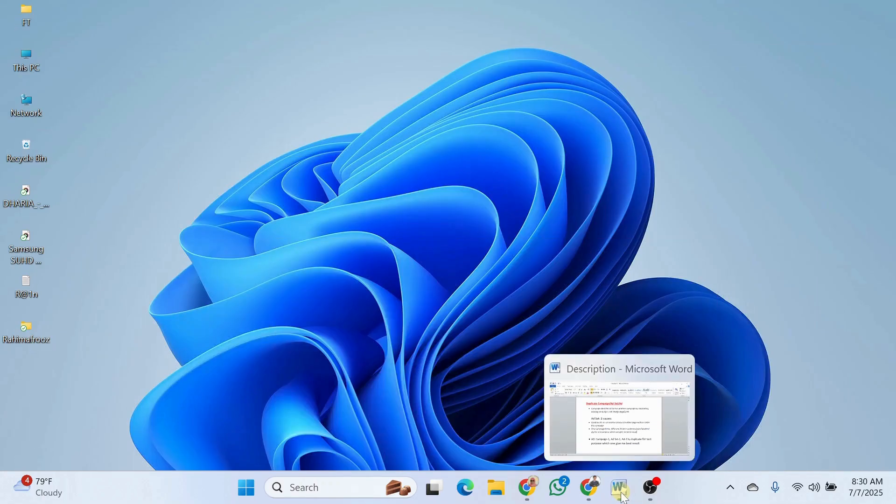
click(590, 488)
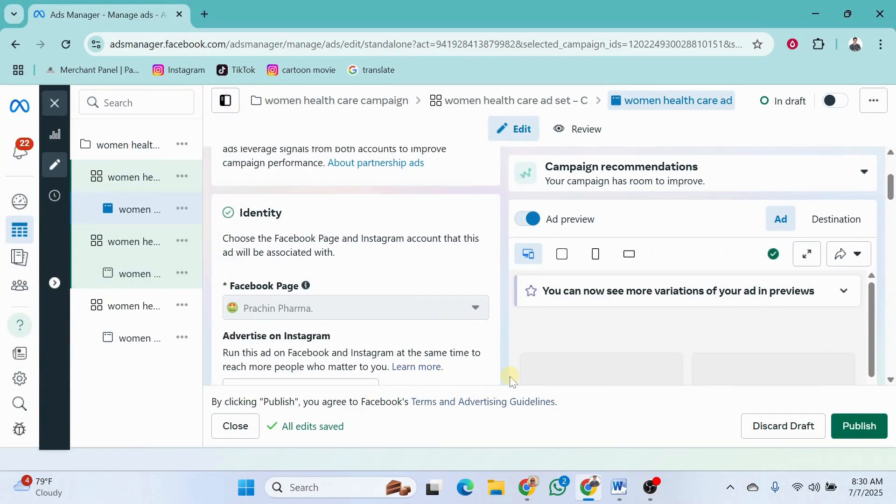
List the ad sets of the women health care campaign and dismiss the tip about audience breakdowns
click(18, 108)
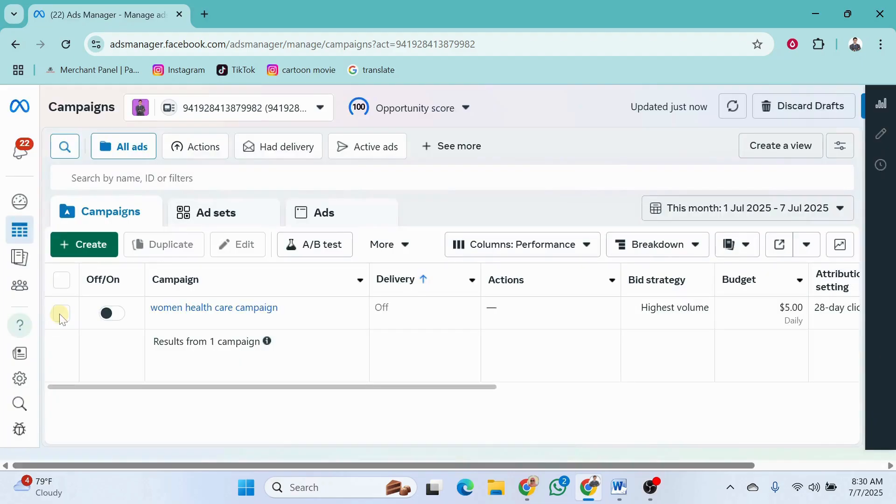
click(60, 319)
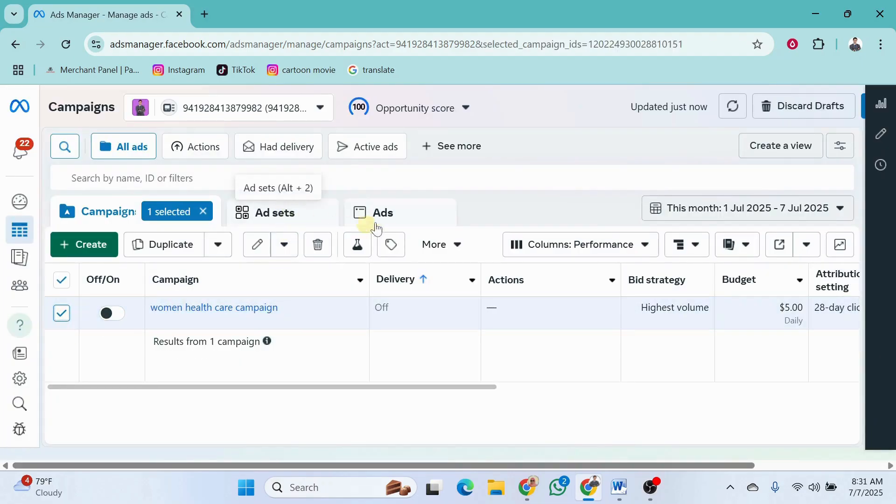
click(276, 213)
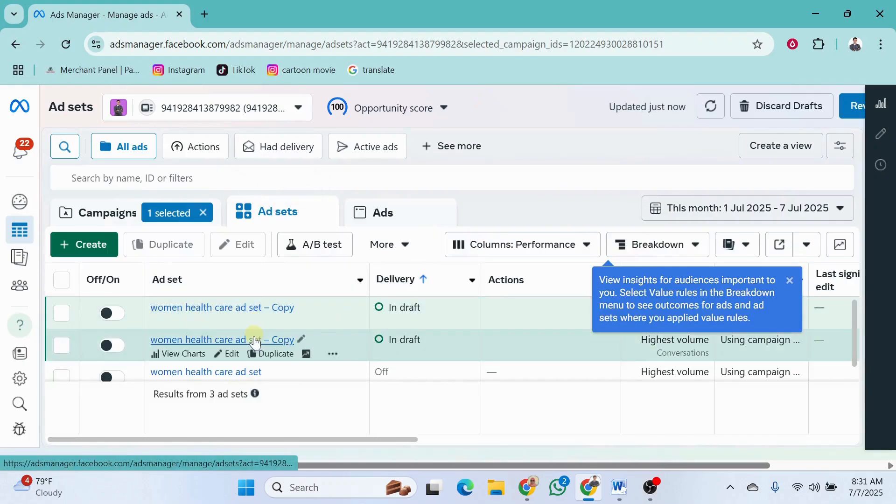
scroll(255, 343, down, 1)
scroll(254, 342, up, 1)
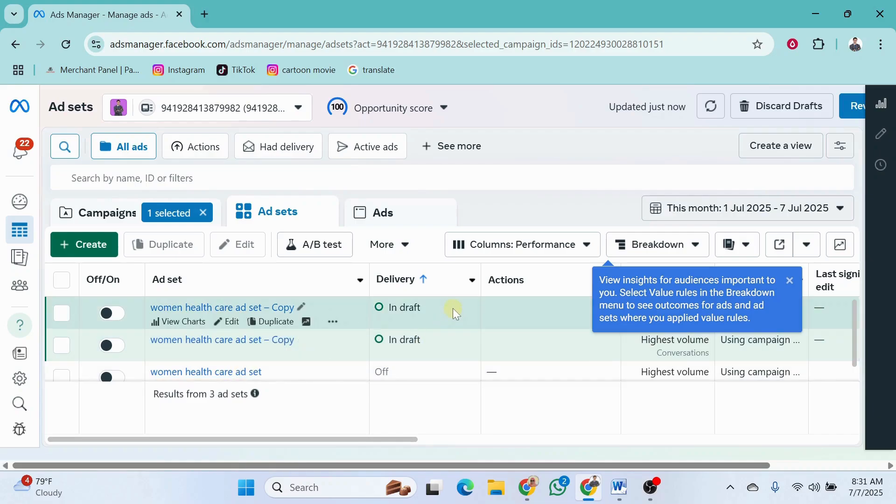
scroll(453, 305, down, 1)
scroll(450, 340, up, 1)
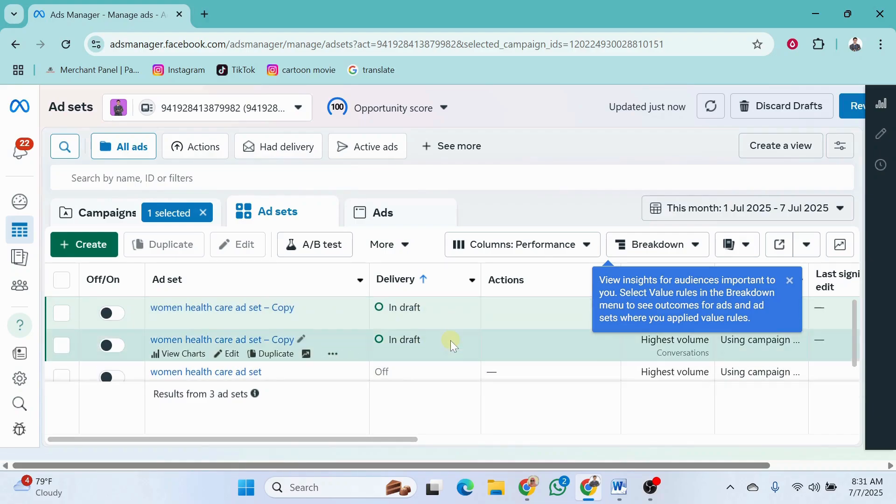
click(789, 280)
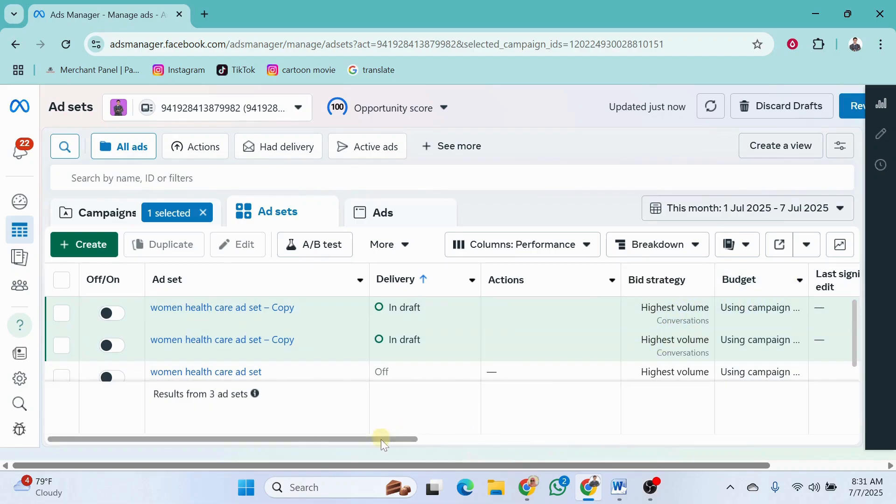
Compare the ad sets' results, reach, impressions, cost per result and amount spent, and select the second copied ad set
drag(384, 442, 564, 439)
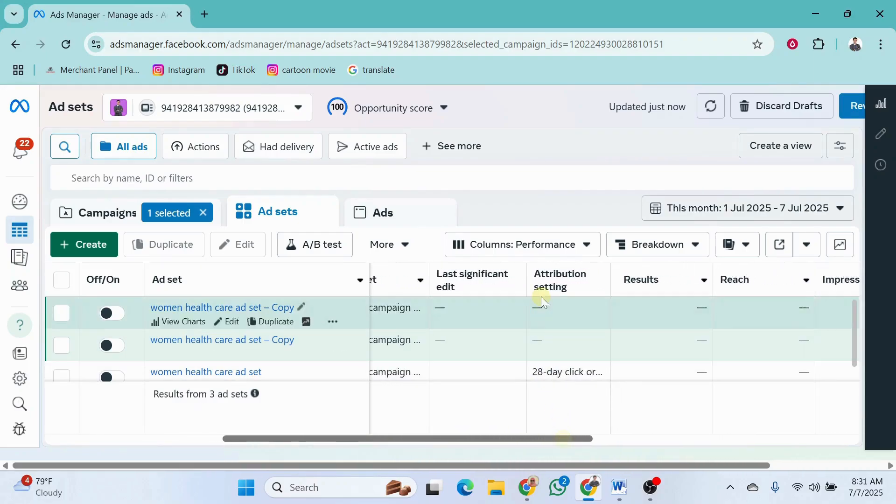
mouse_move(633, 290)
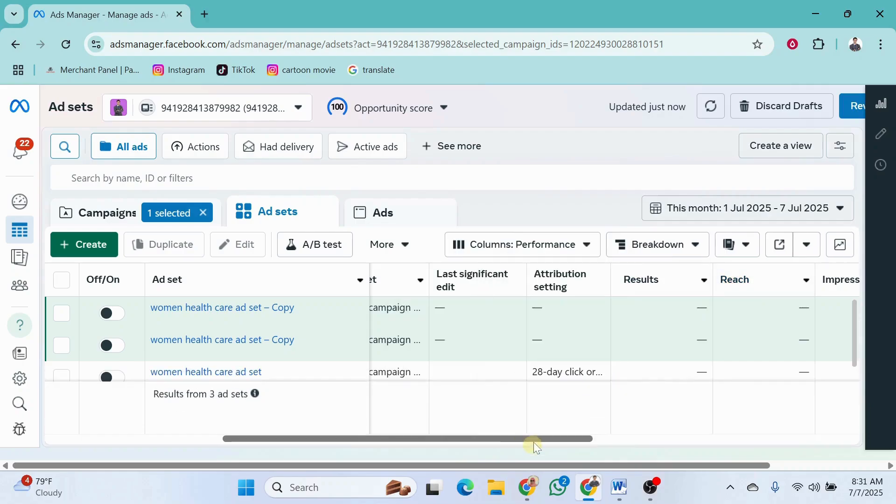
drag(534, 441, 660, 433)
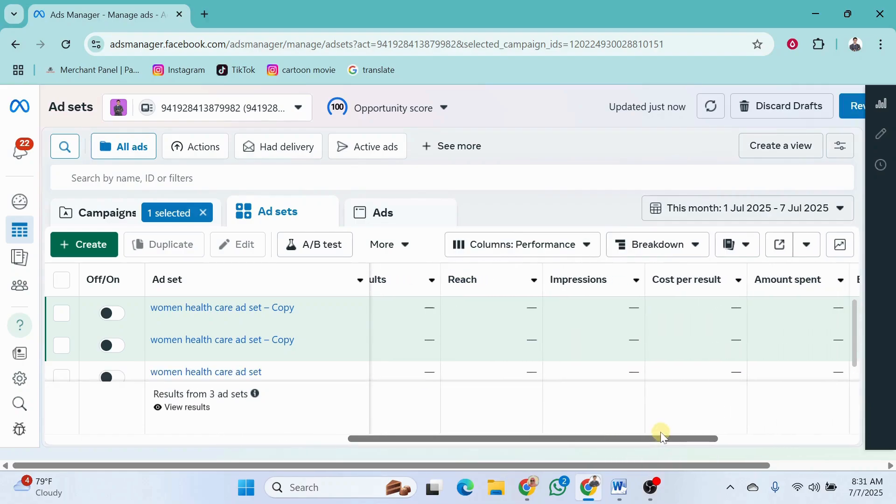
mouse_move(593, 289)
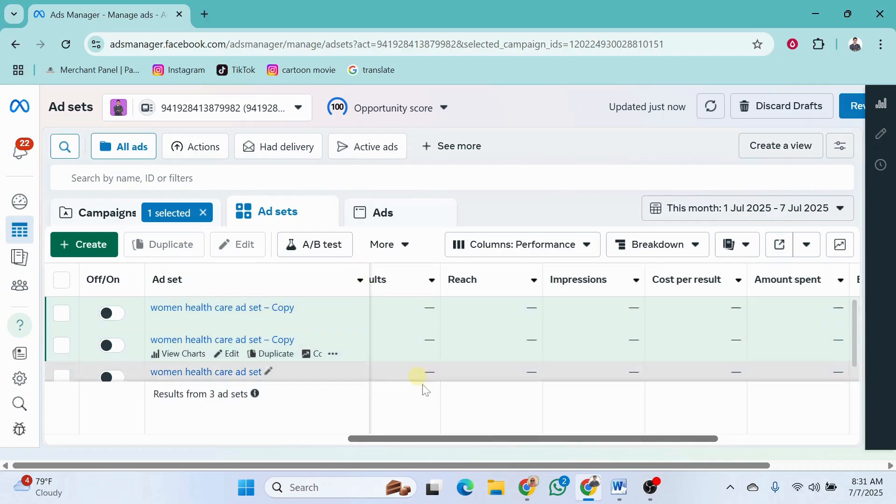
drag(434, 437, 418, 437)
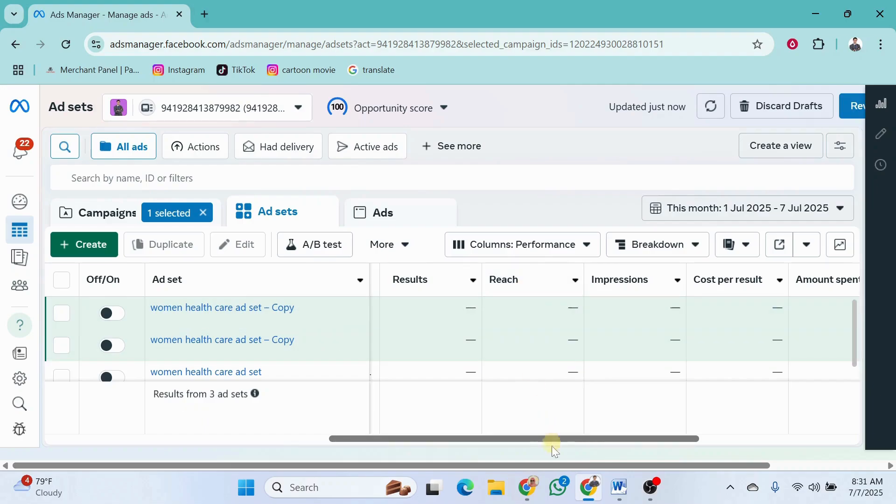
drag(556, 439, 595, 437)
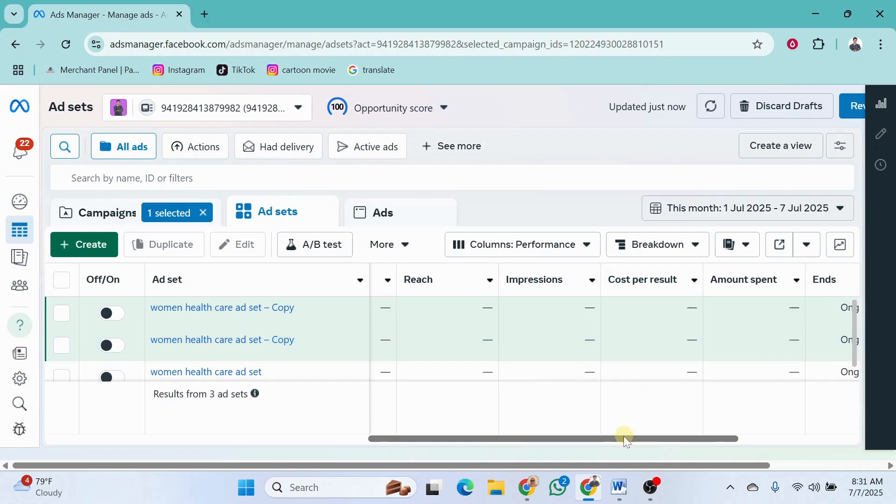
drag(623, 438, 590, 436)
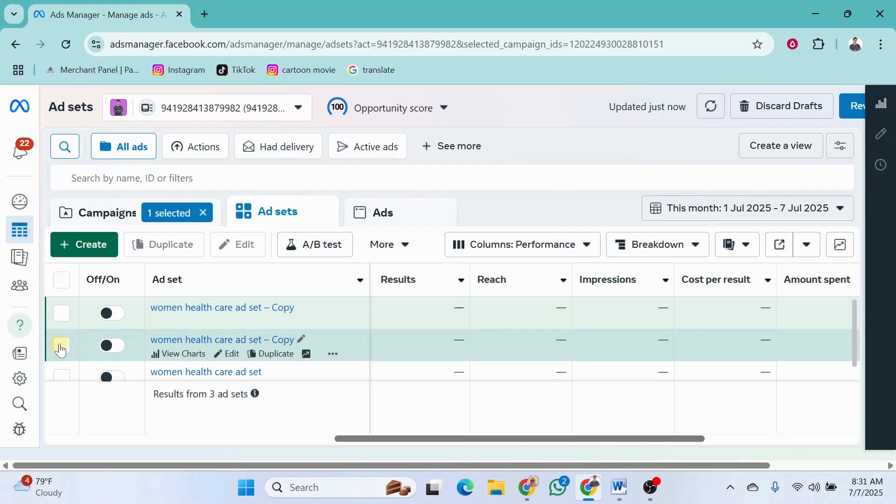
click(60, 349)
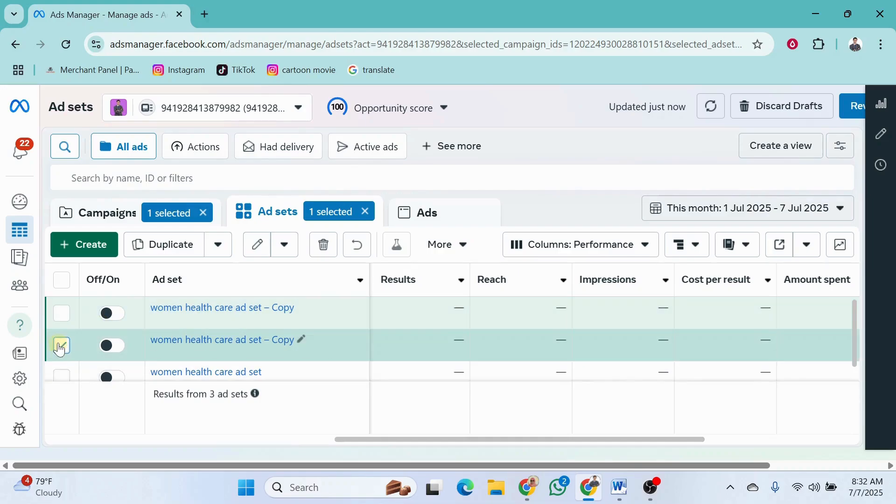
Switch to the Word document, read the AD bullet on duplicating an ad for testing, and return to Ads Manager
click(620, 490)
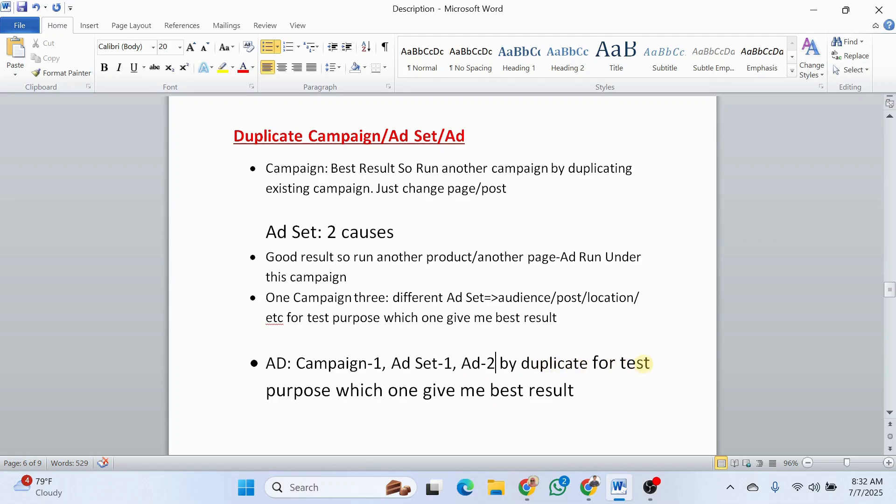
click(589, 487)
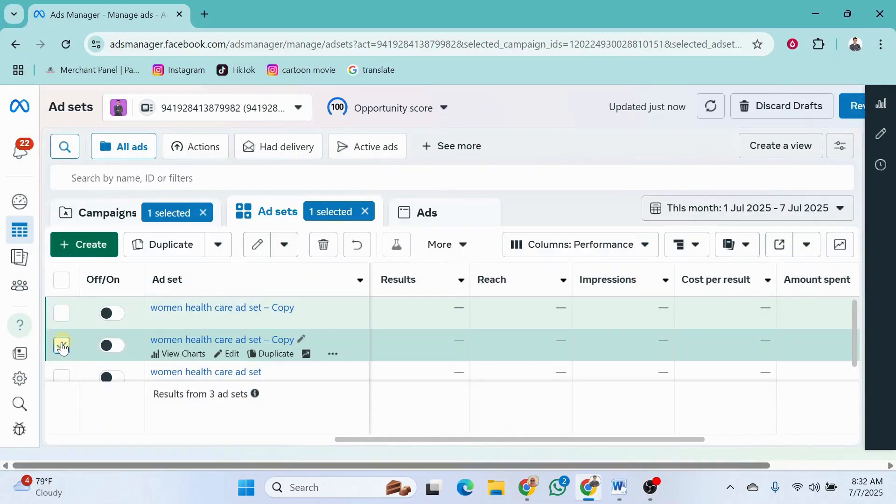
Delete both draft copies of the women health care ad set from the campaign's ad set list
click(231, 354)
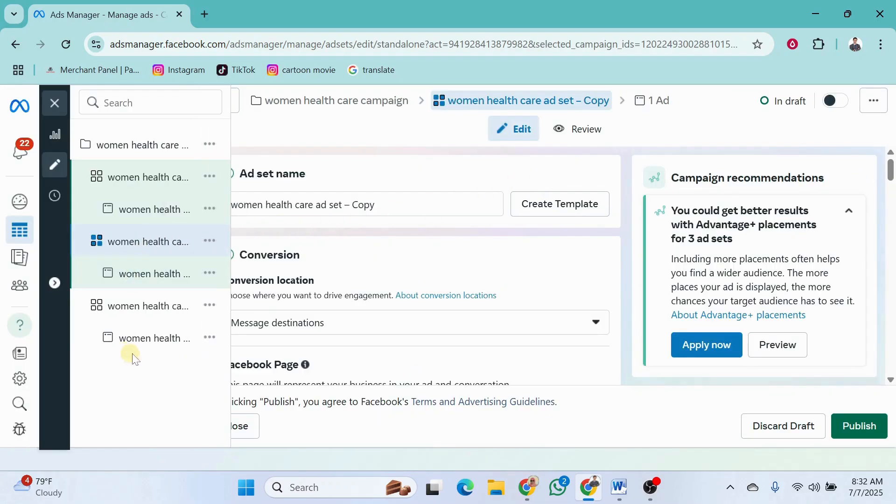
click(10, 105)
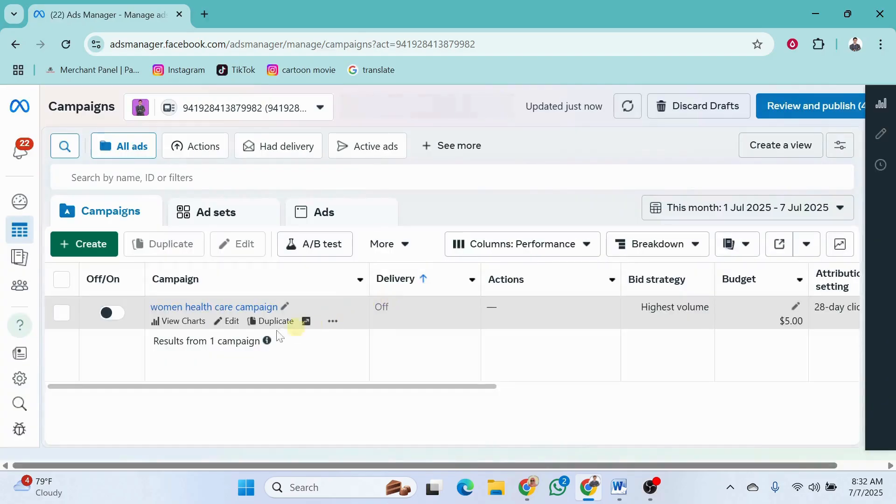
click(61, 312)
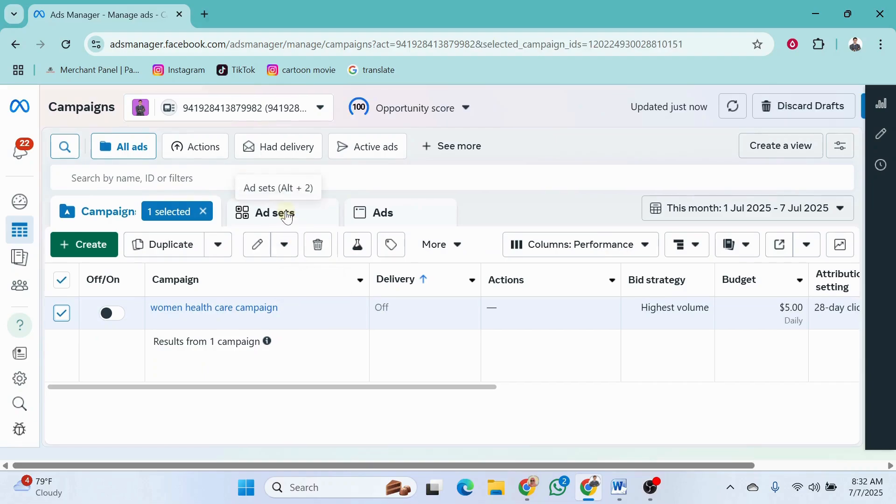
click(264, 213)
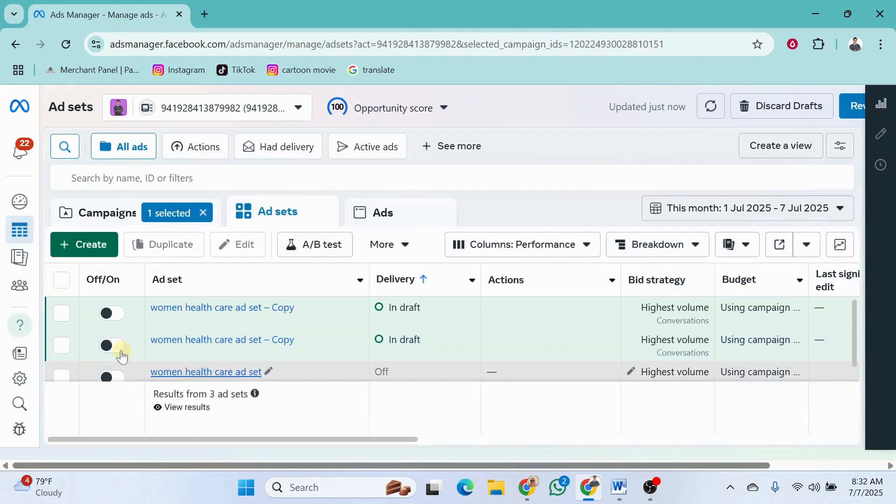
click(62, 312)
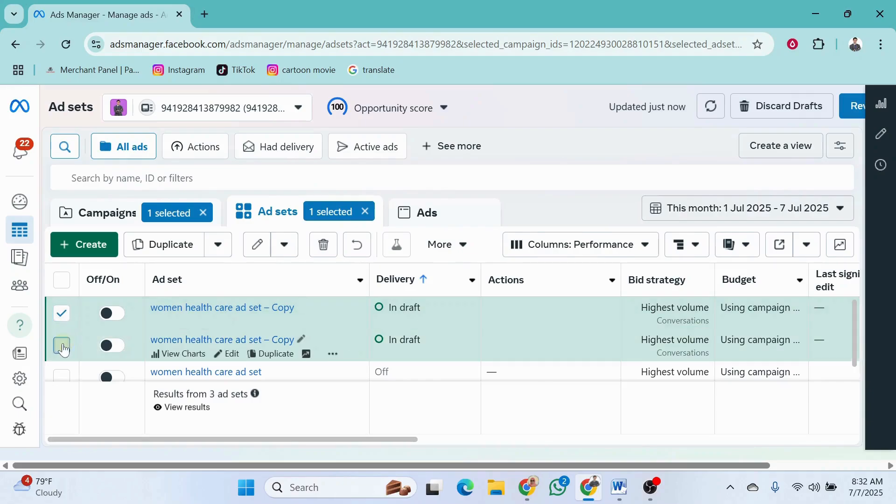
scroll(105, 339, down, 1)
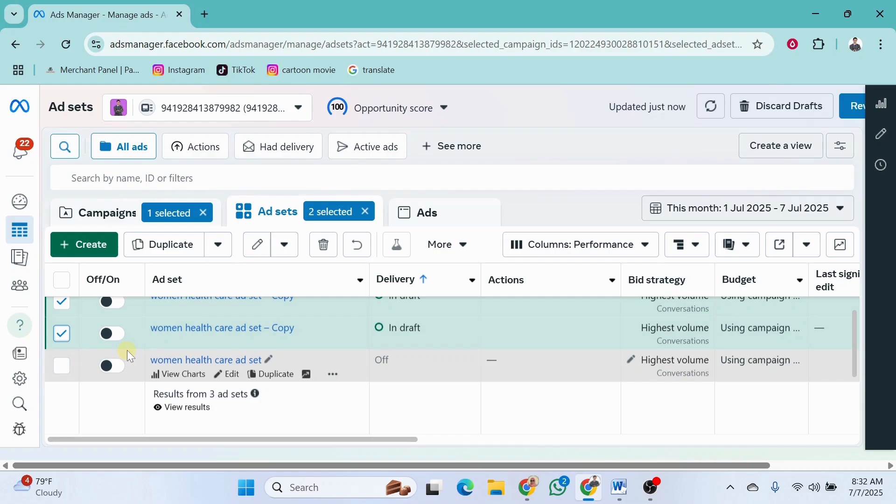
scroll(148, 355, up, 1)
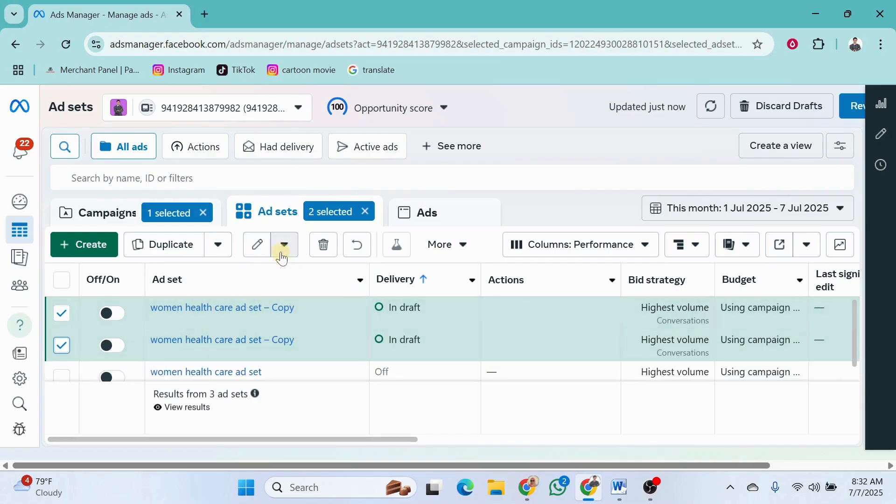
click(325, 245)
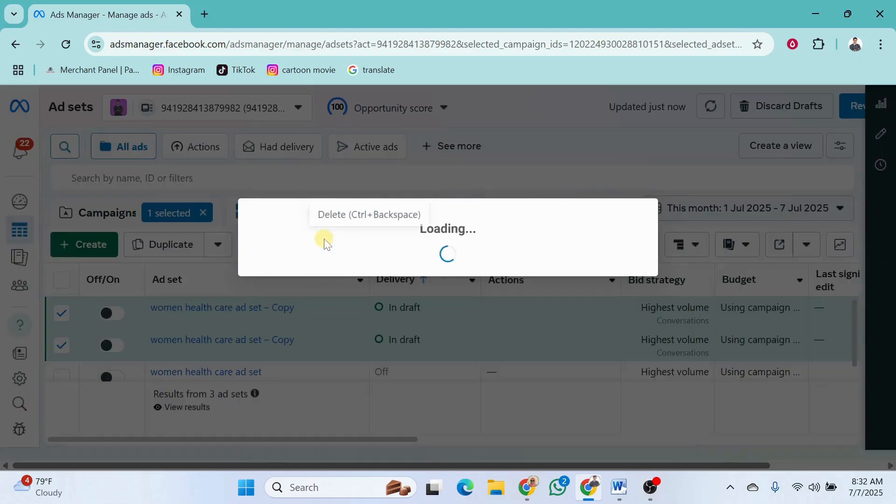
click(559, 265)
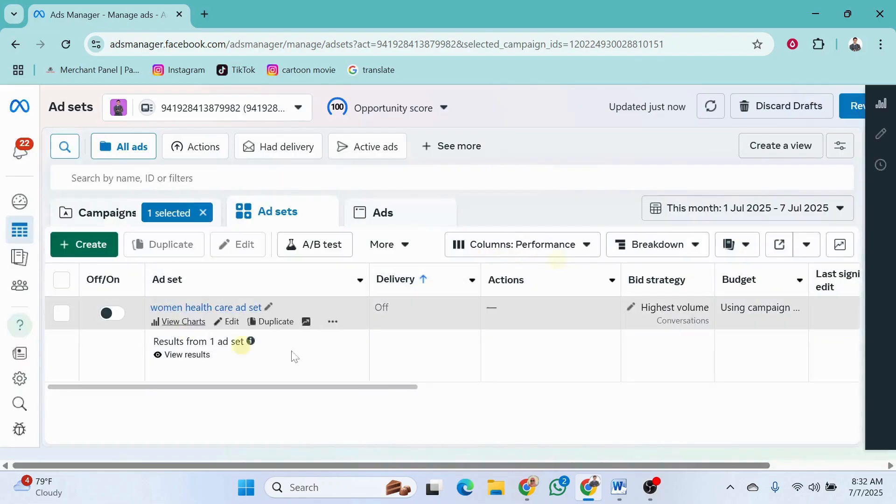
Duplicate the women health care ad into its original campaign, making 1 copy
click(232, 322)
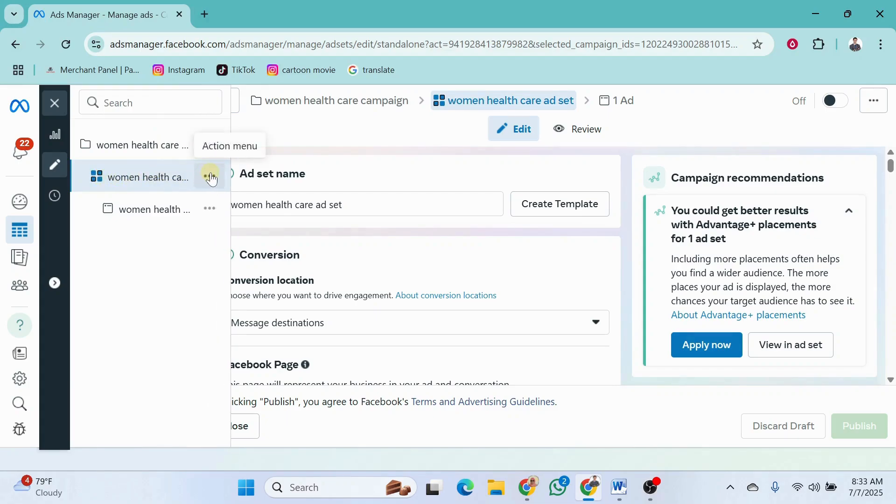
click(210, 213)
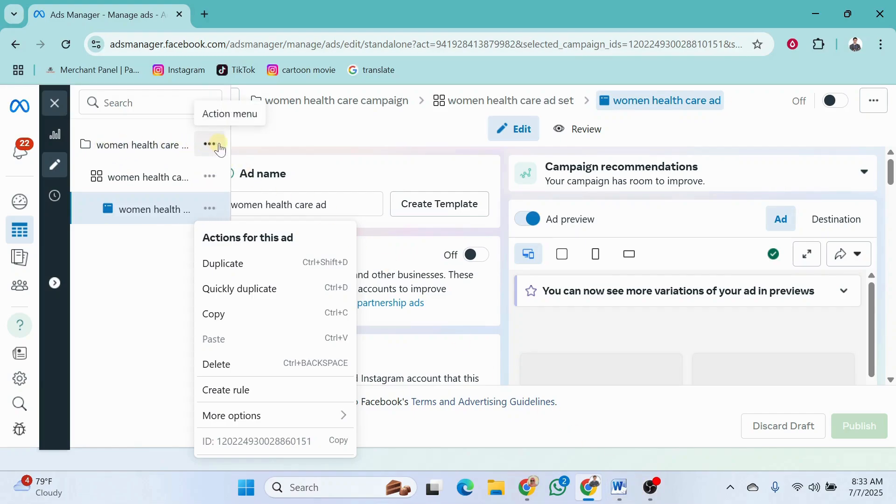
click(209, 210)
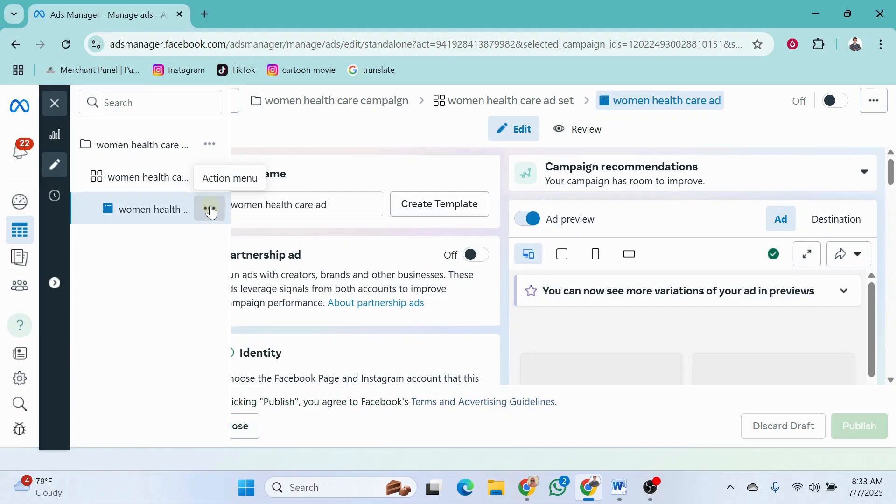
click(210, 211)
click(222, 264)
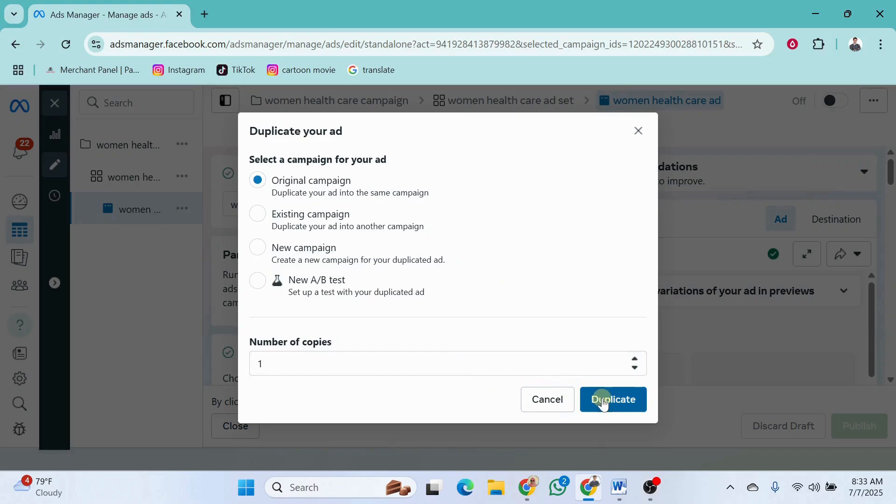
click(603, 404)
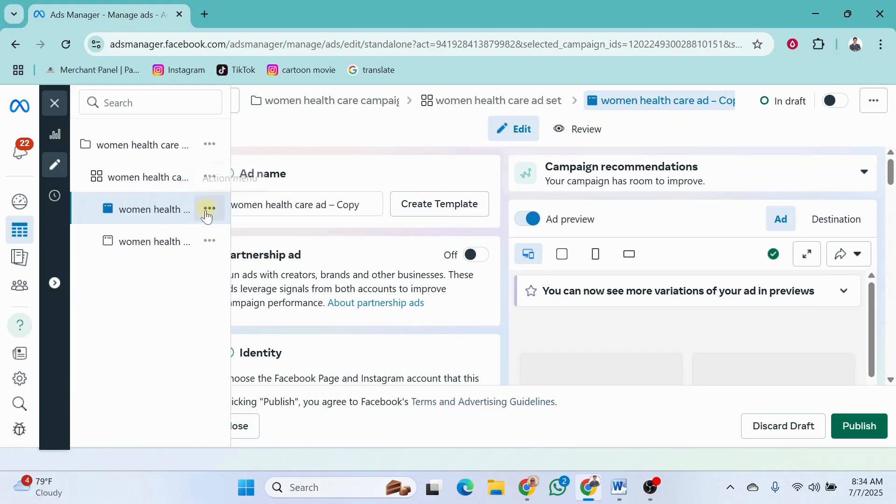
View the original women health care ad under its ad set and return to the campaign list
click(185, 245)
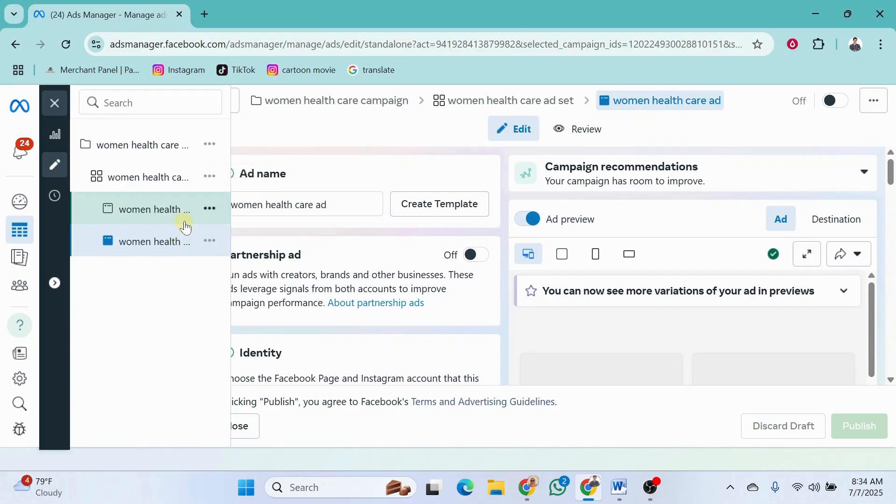
click(18, 107)
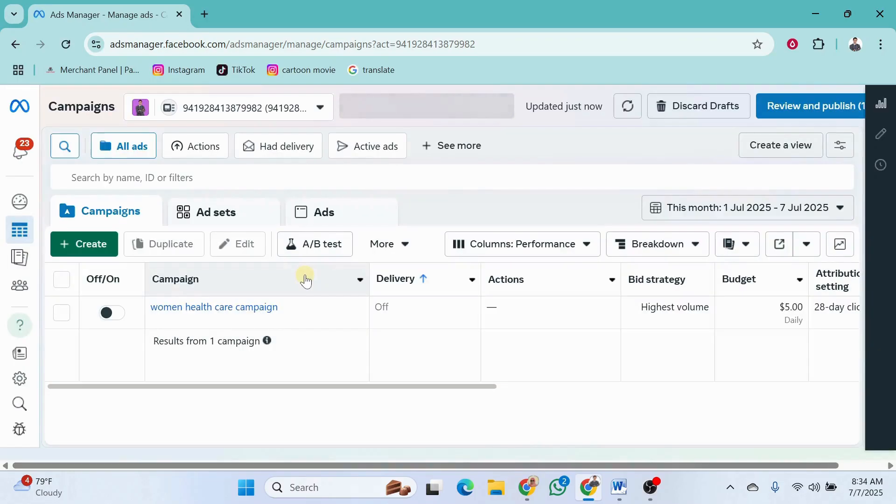
Filter to the women health care campaign and its ad set, and compare the performance columns of the original ad and its draft copy
click(61, 314)
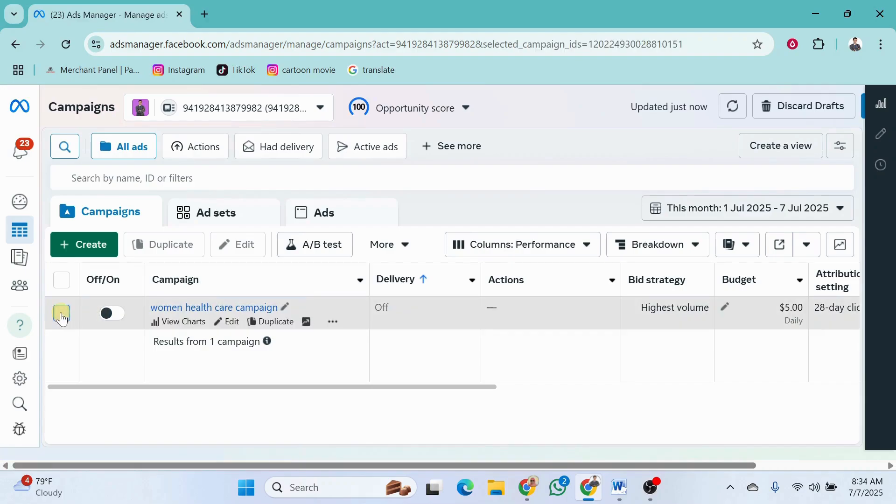
click(276, 211)
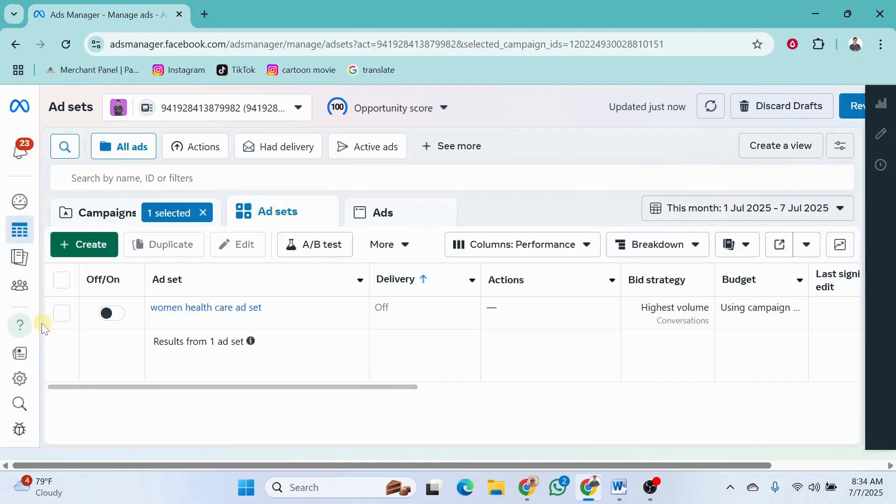
click(61, 313)
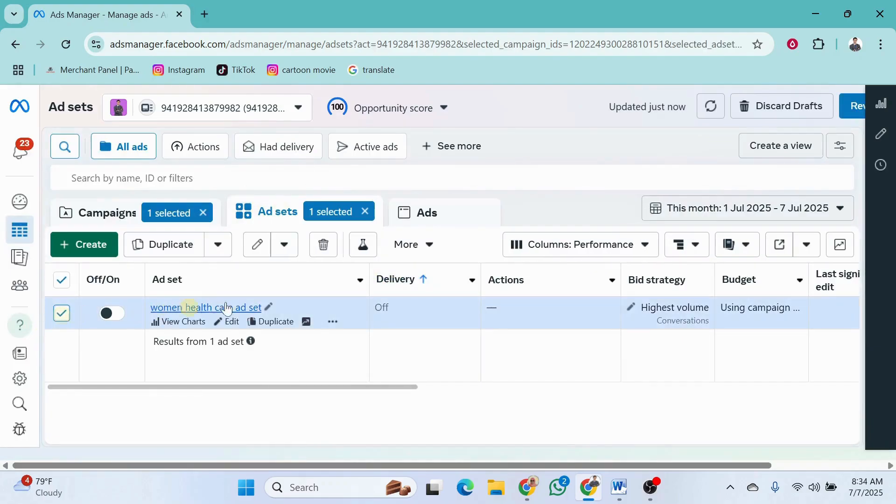
click(423, 214)
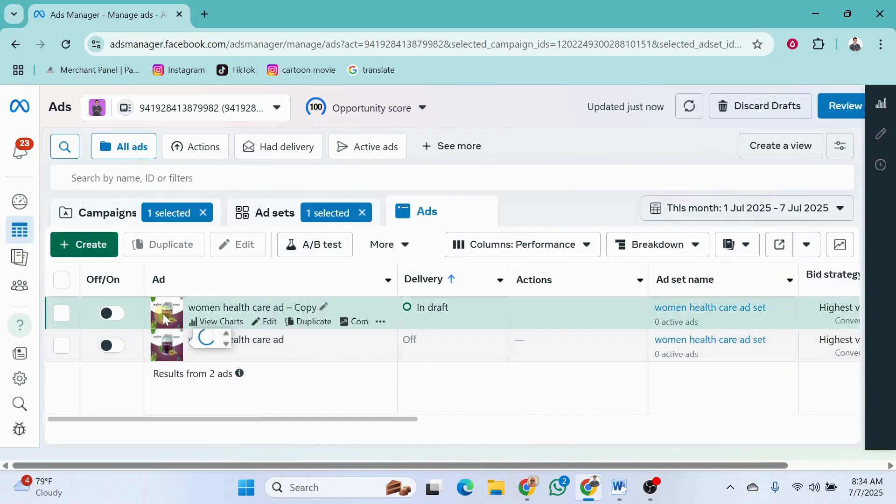
mouse_move(164, 349)
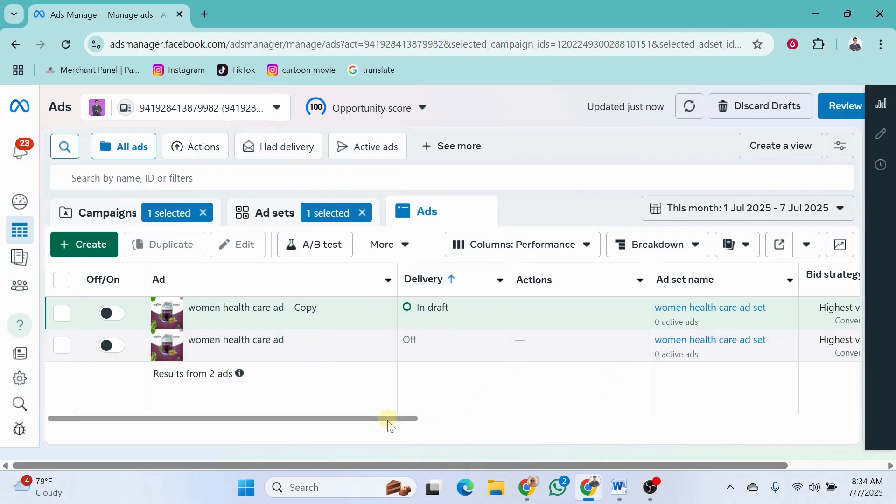
drag(390, 419, 700, 410)
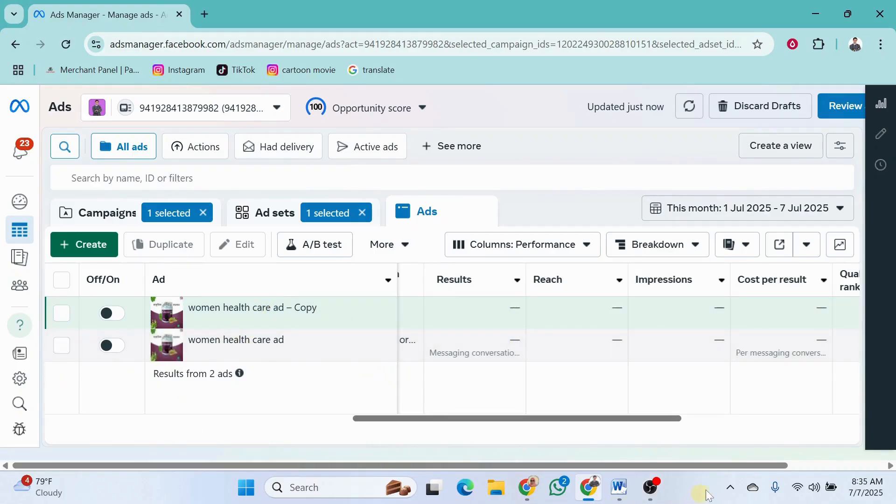
Switch to the Word document, highlight the Campaign, Ad Set and AD labels in the duplication notes, and minimize the document
click(590, 489)
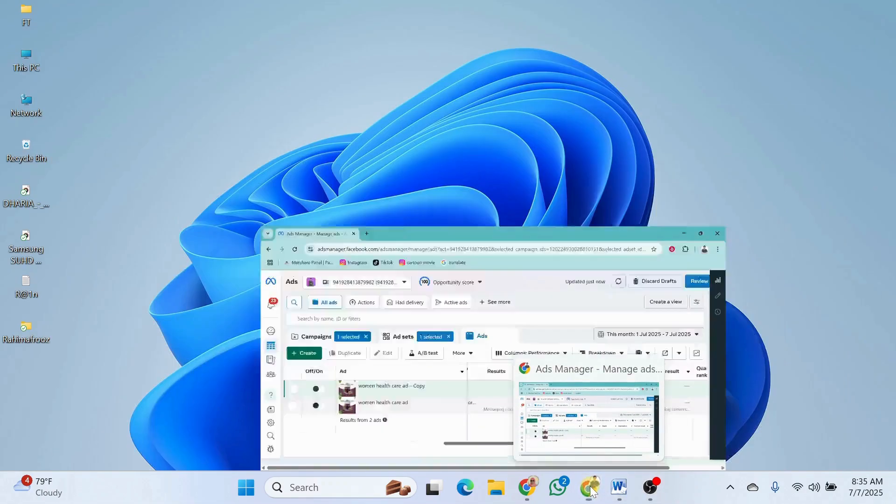
click(619, 487)
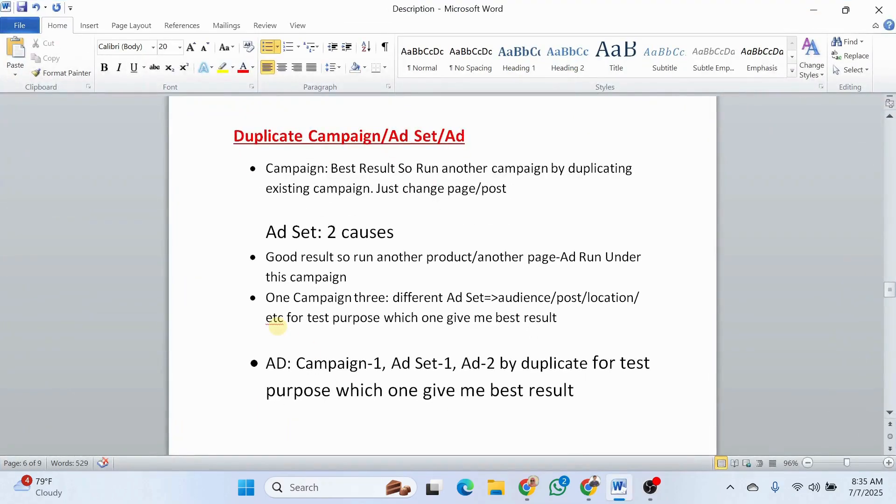
drag(266, 169, 328, 169)
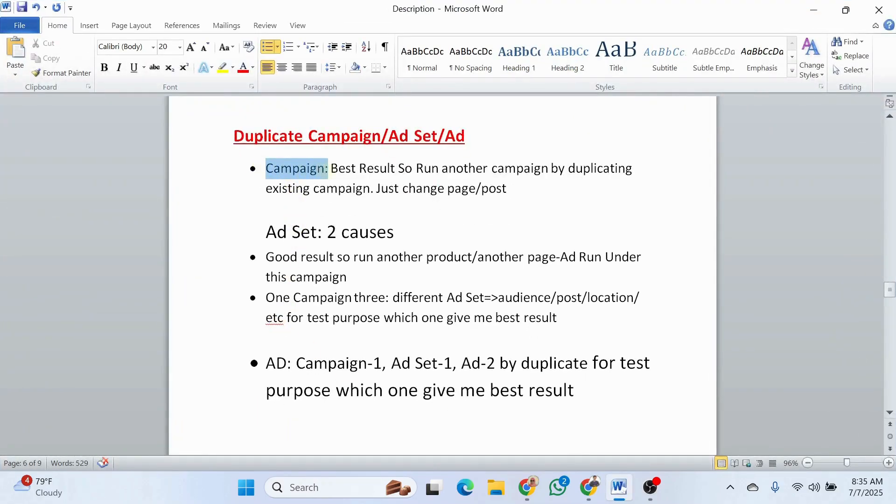
drag(266, 232, 316, 232)
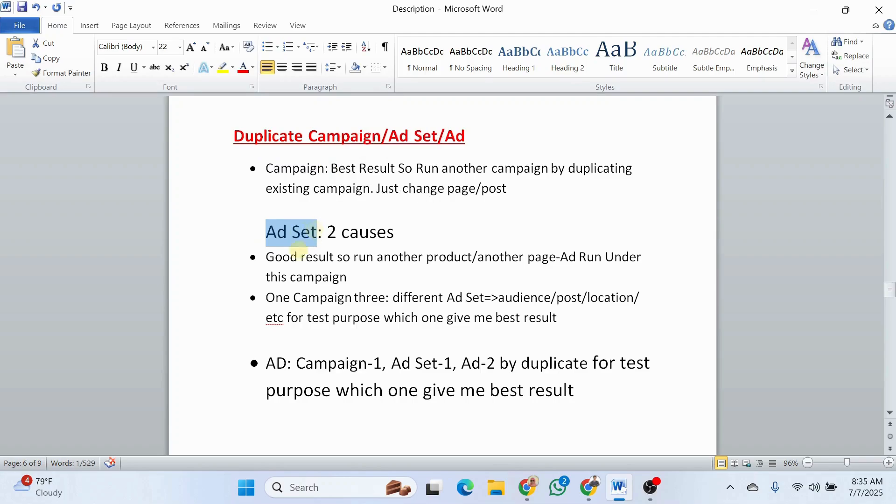
drag(266, 363, 286, 363)
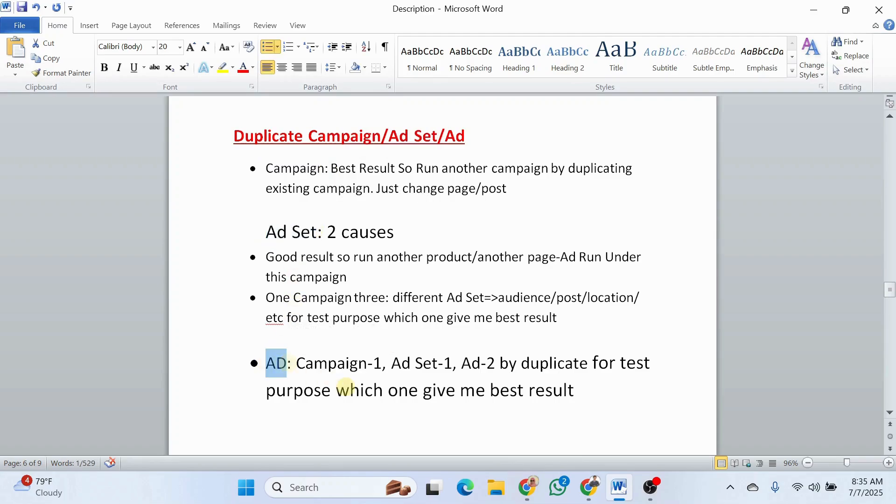
click(624, 496)
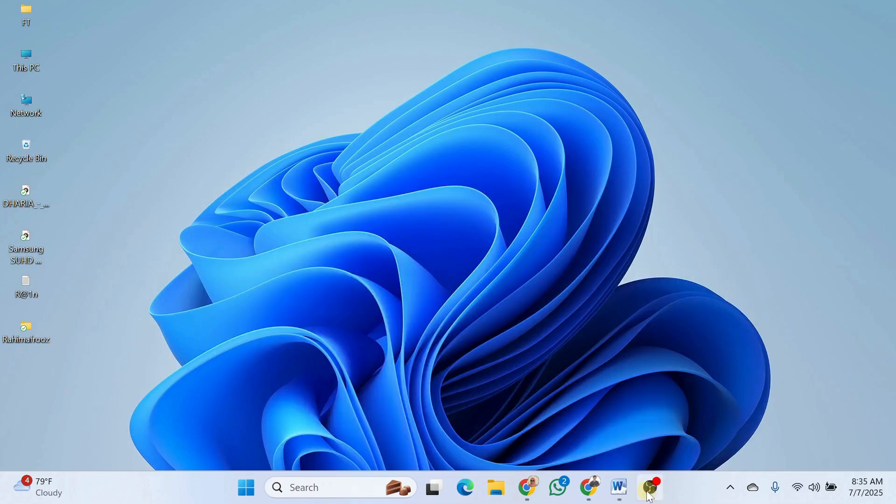